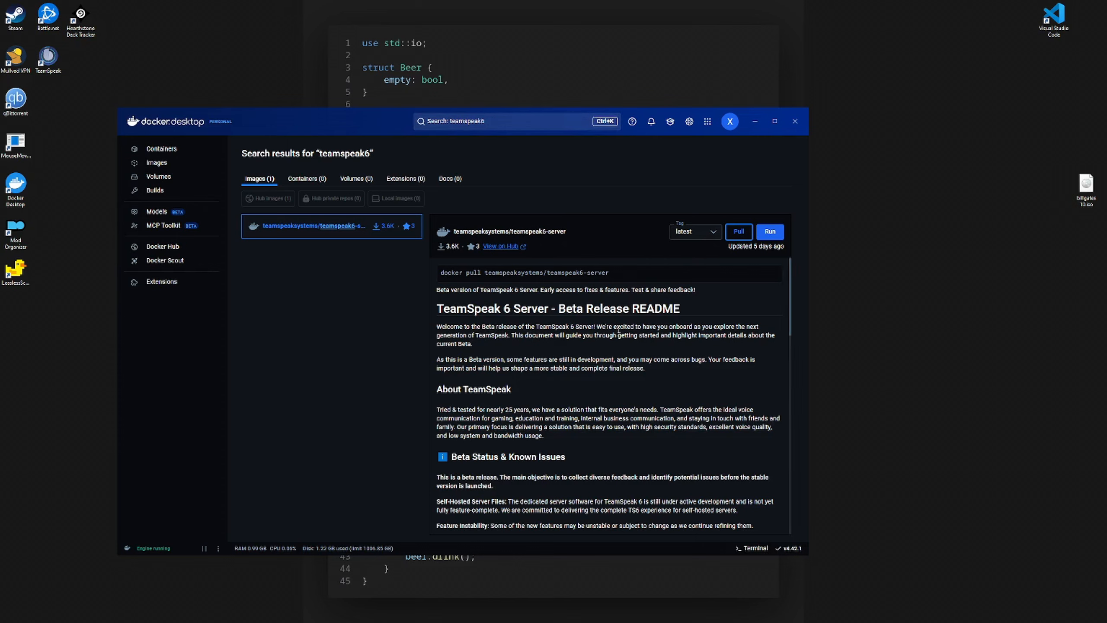
- Pull the teamspeak6-server image and open its Run dialog from the Images list
click(738, 232)
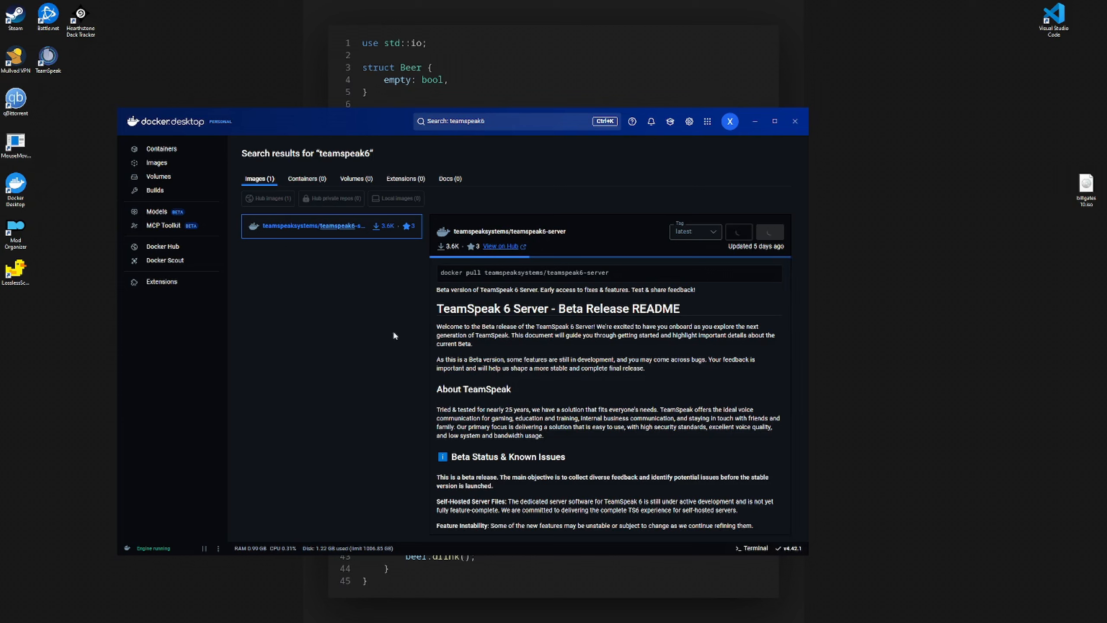
click(159, 163)
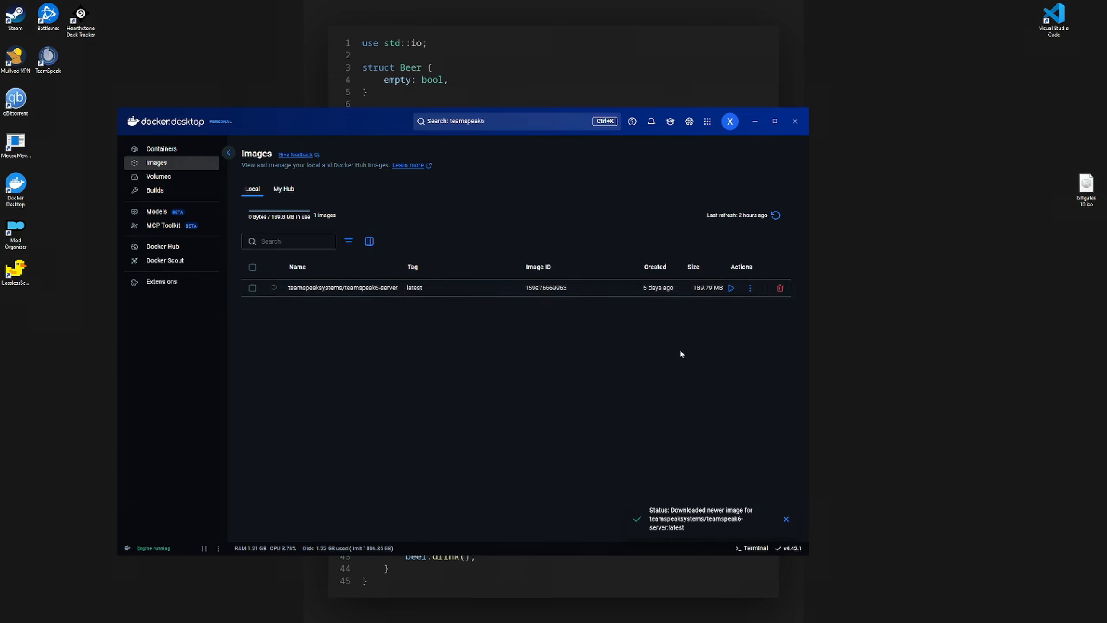
click(730, 288)
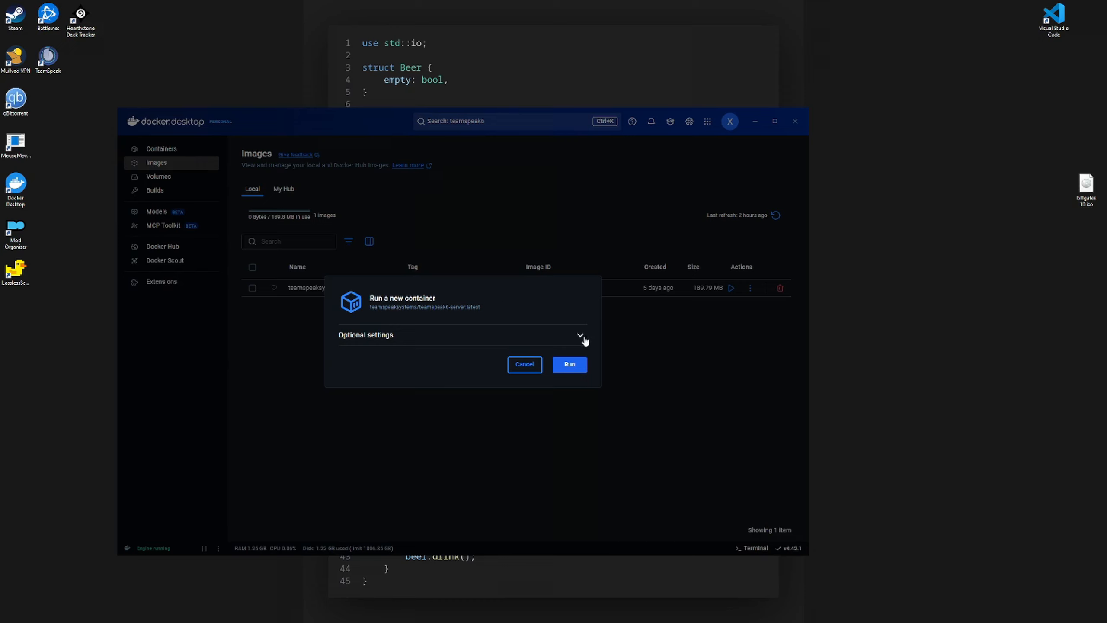
- In Optional settings, map host ports 30033 and 9987 to the matching container ports
click(582, 336)
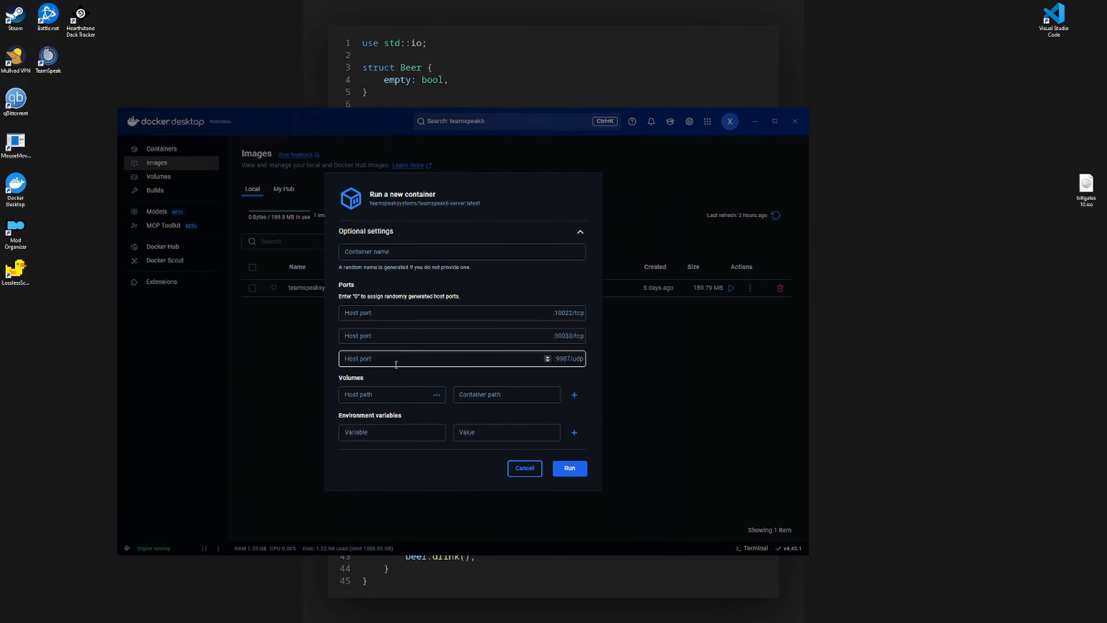
drag(573, 335, 556, 358)
click(456, 336)
text(30033)
key(ctrl+c)
click(477, 359)
key(ctrl+v)
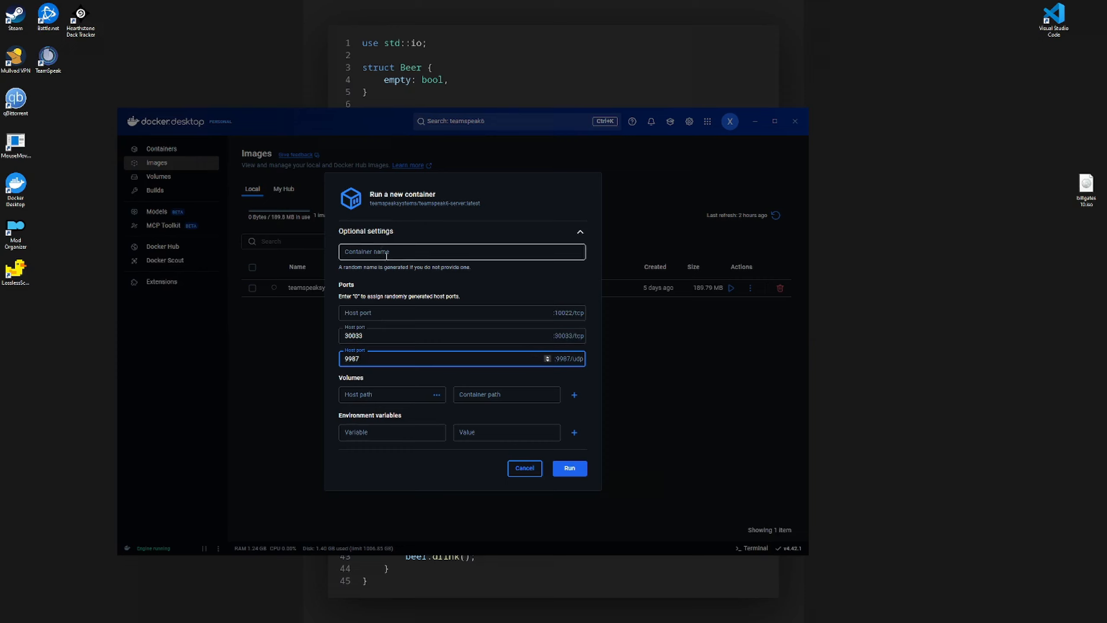
- Name the container ts6, add TSSERVER_LICENSE_ACCEPTED=accept, and run it
click(388, 255)
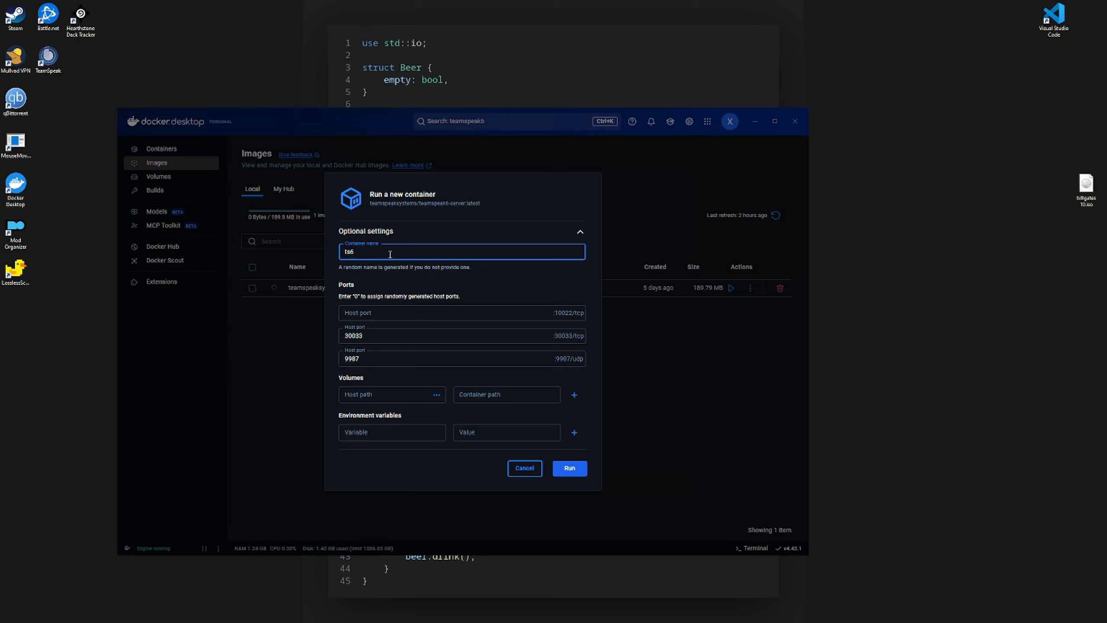
click(393, 461)
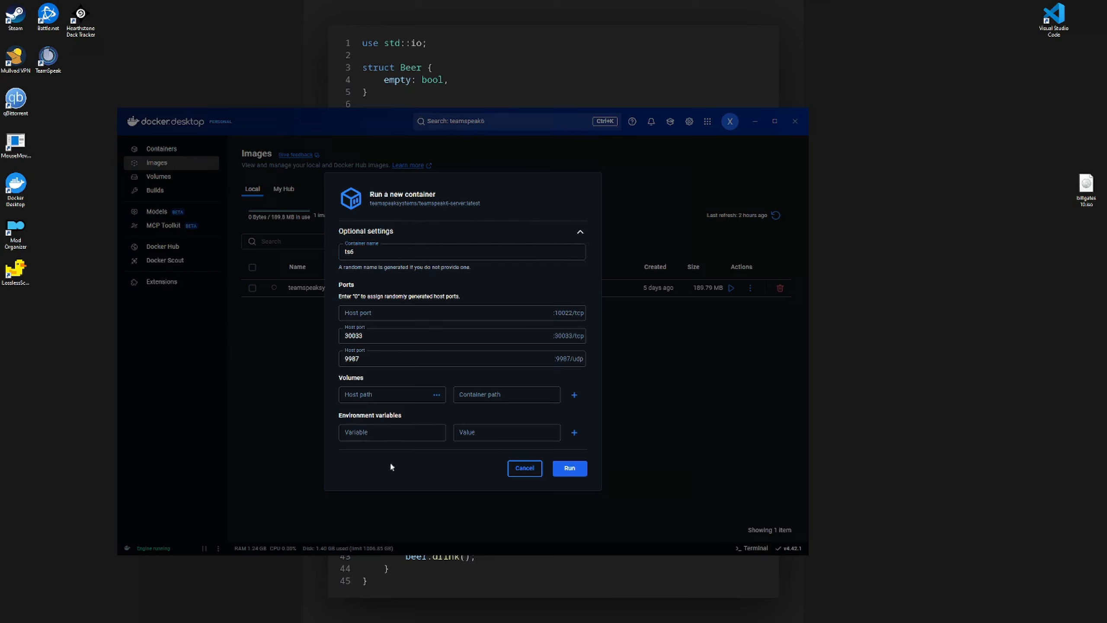
click(366, 432)
click(384, 433)
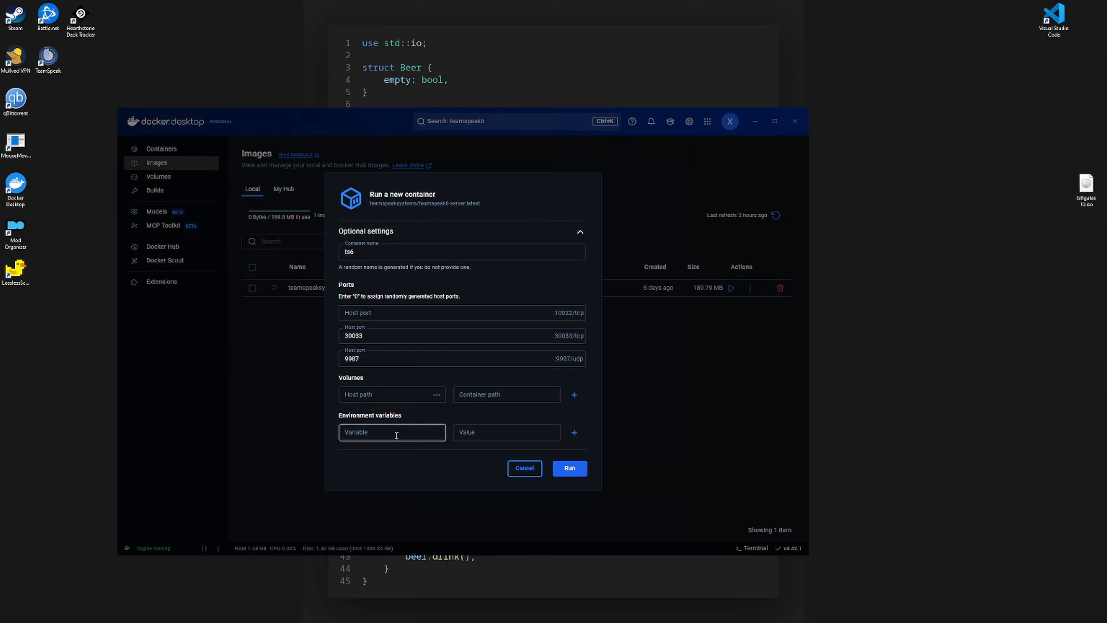
key(ctrl+v)
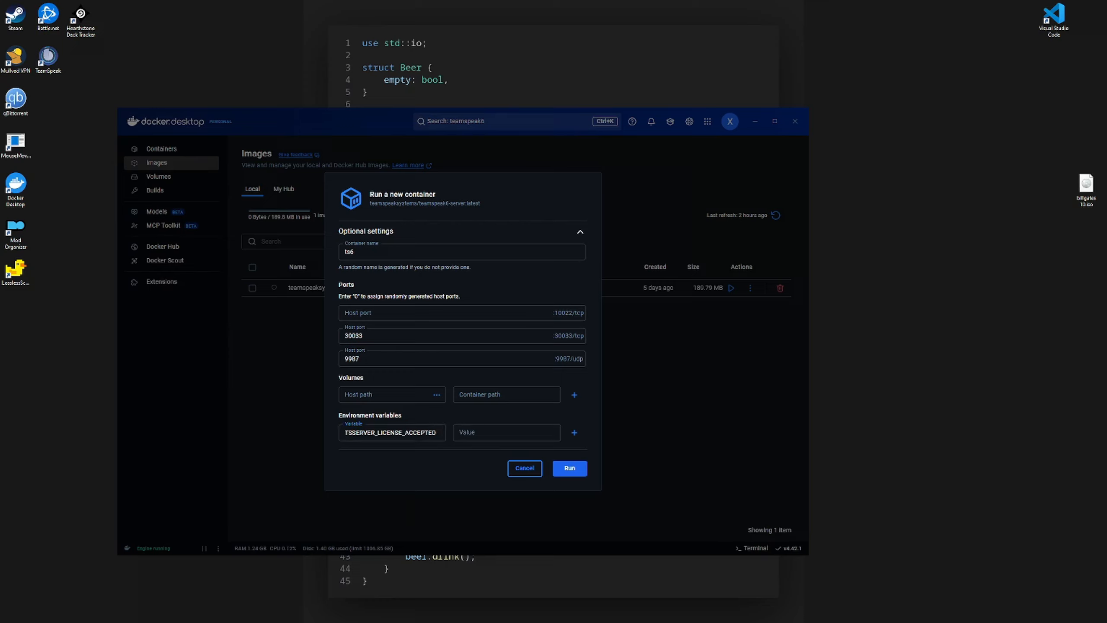
click(460, 430)
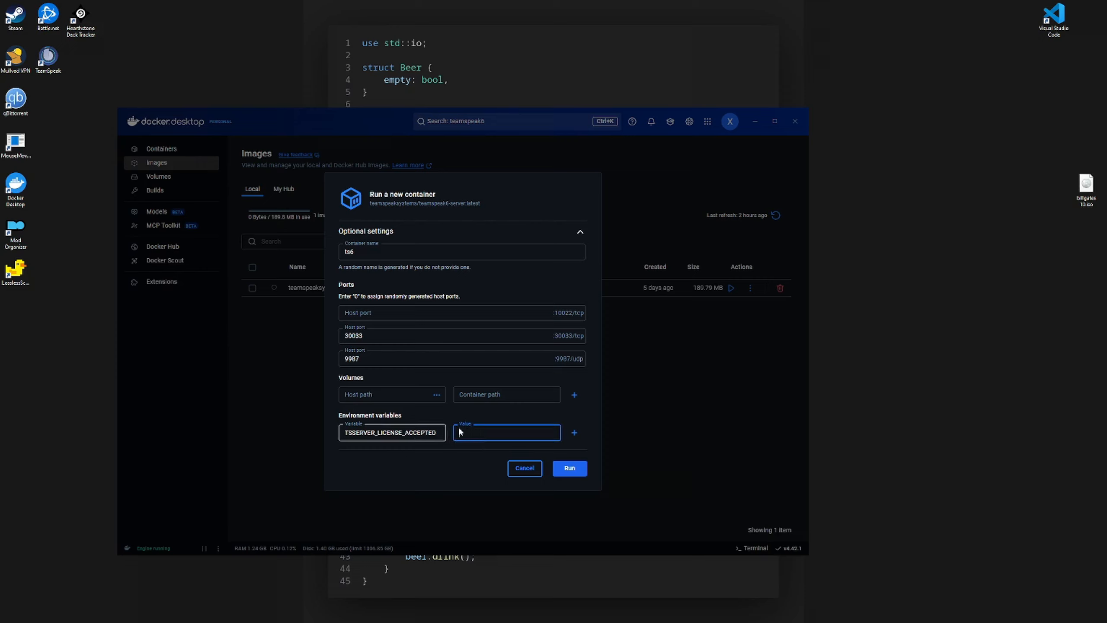
text(accept)
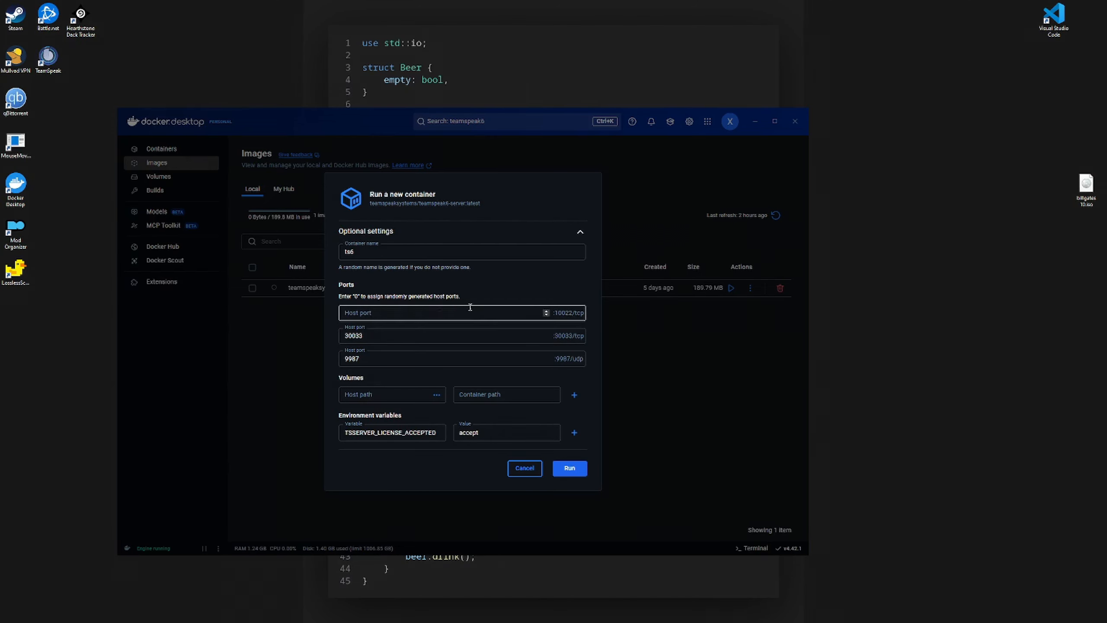
click(383, 336)
click(560, 473)
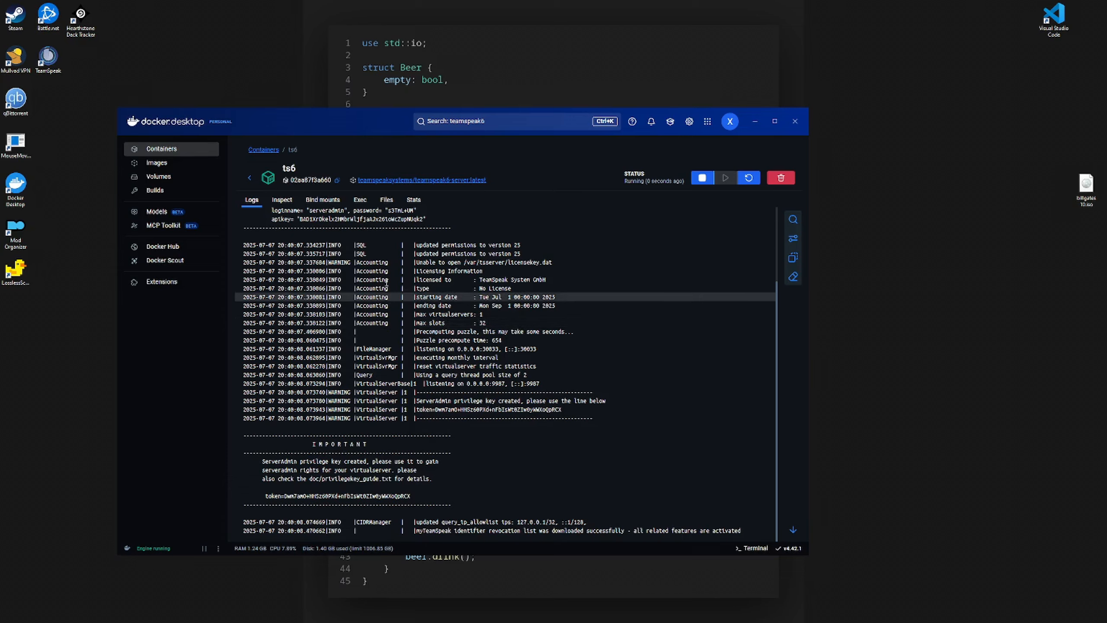
- Scroll the ts6 logs to the end and move the Docker Desktop window up and right
scroll(293, 236, down, 3)
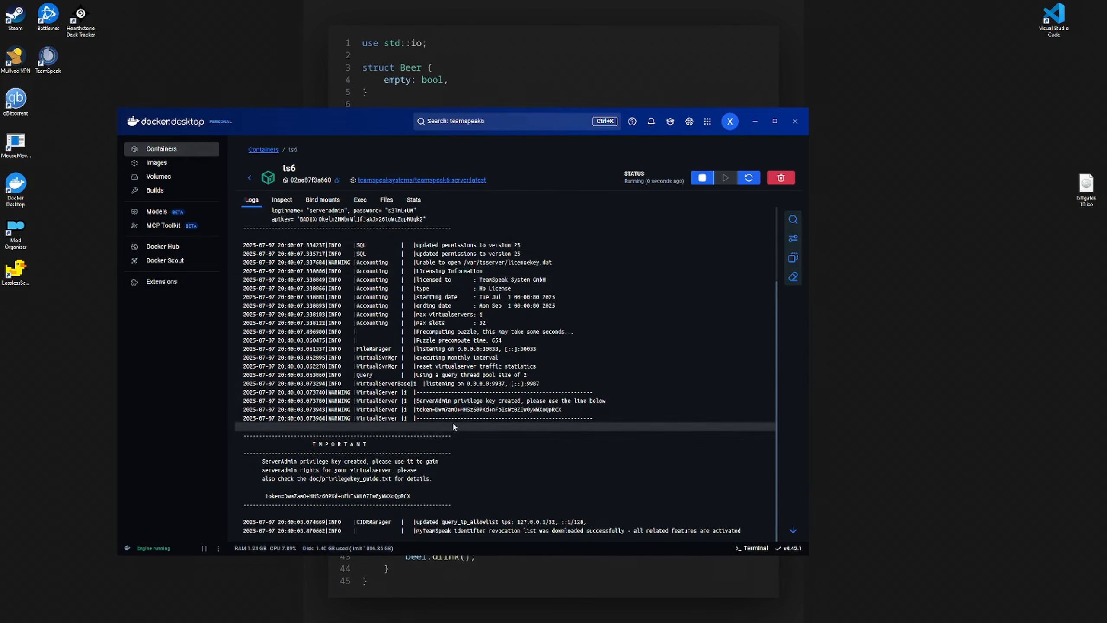
drag(344, 112, 538, 70)
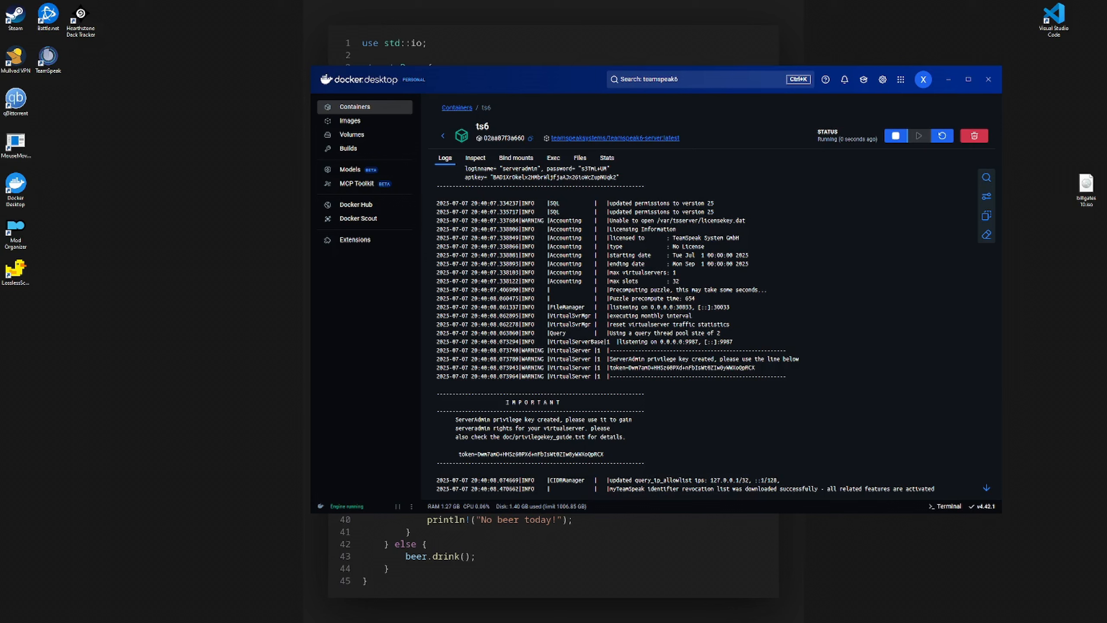
- Run ipconfig in PowerShell to list the network adapters
key(alt+Tab)
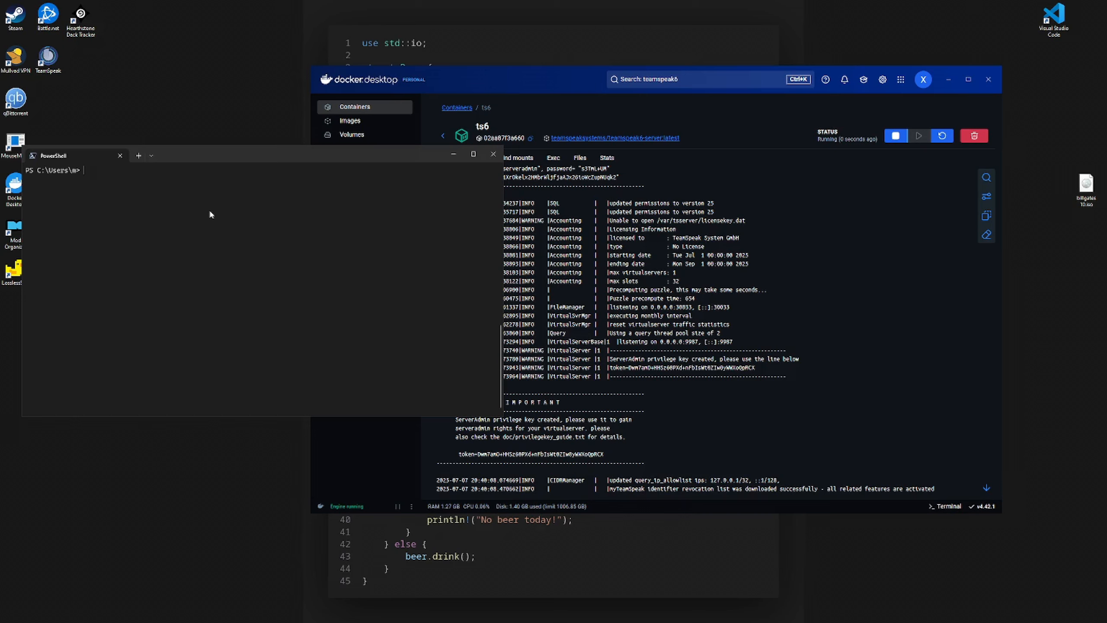
drag(195, 160, 218, 149)
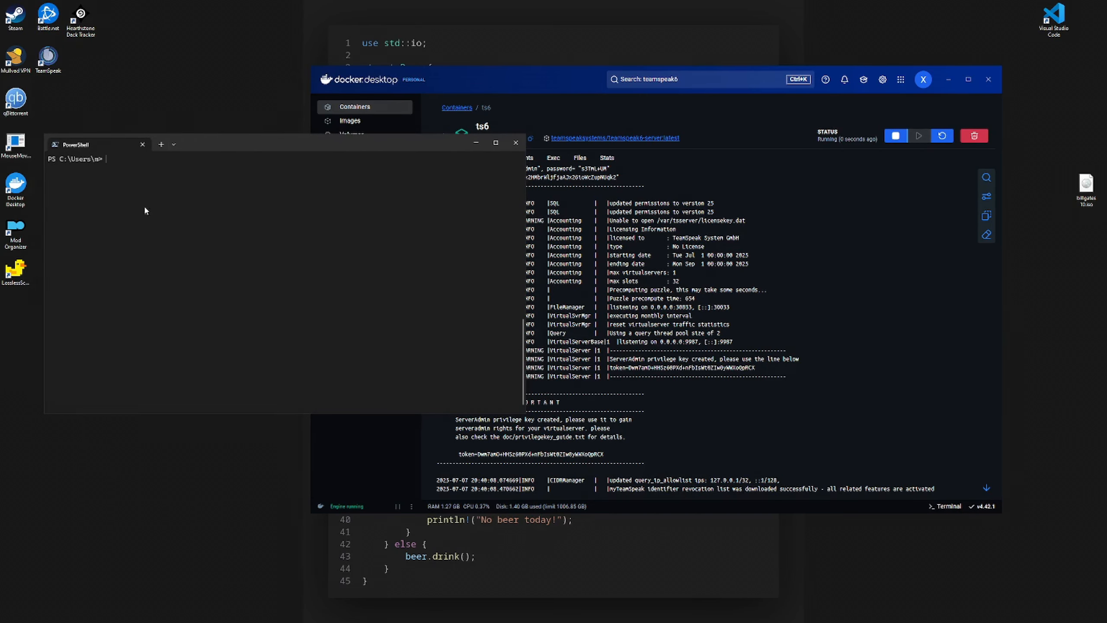
text(ipconfig)
key(Return)
key(Return)
key(Up)
key(Return)
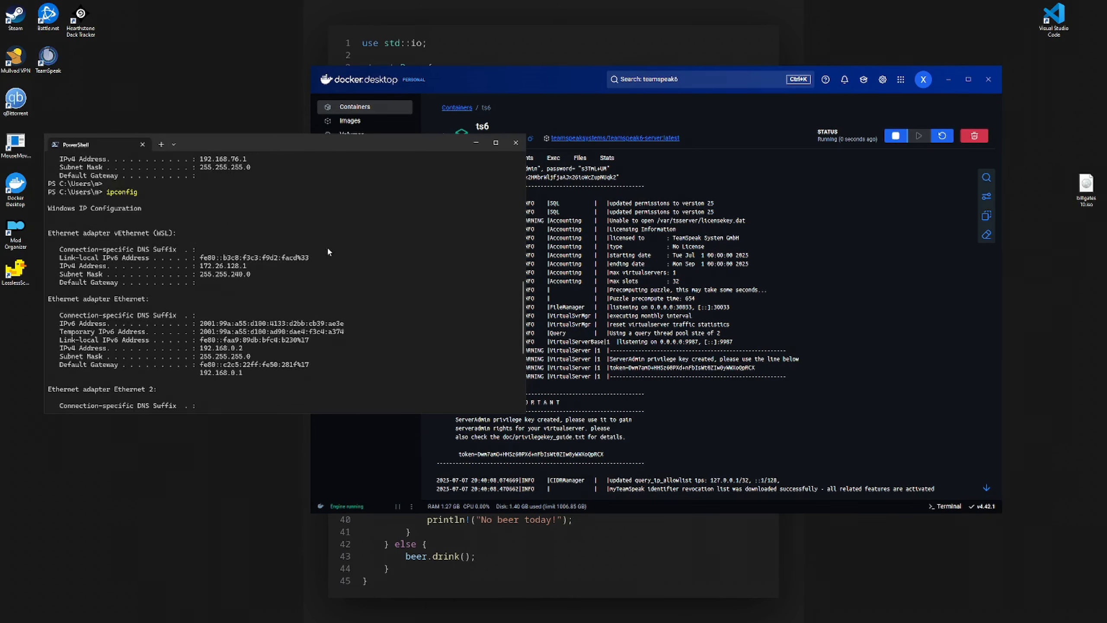
scroll(328, 257, up, 7)
scroll(328, 262, down, 11)
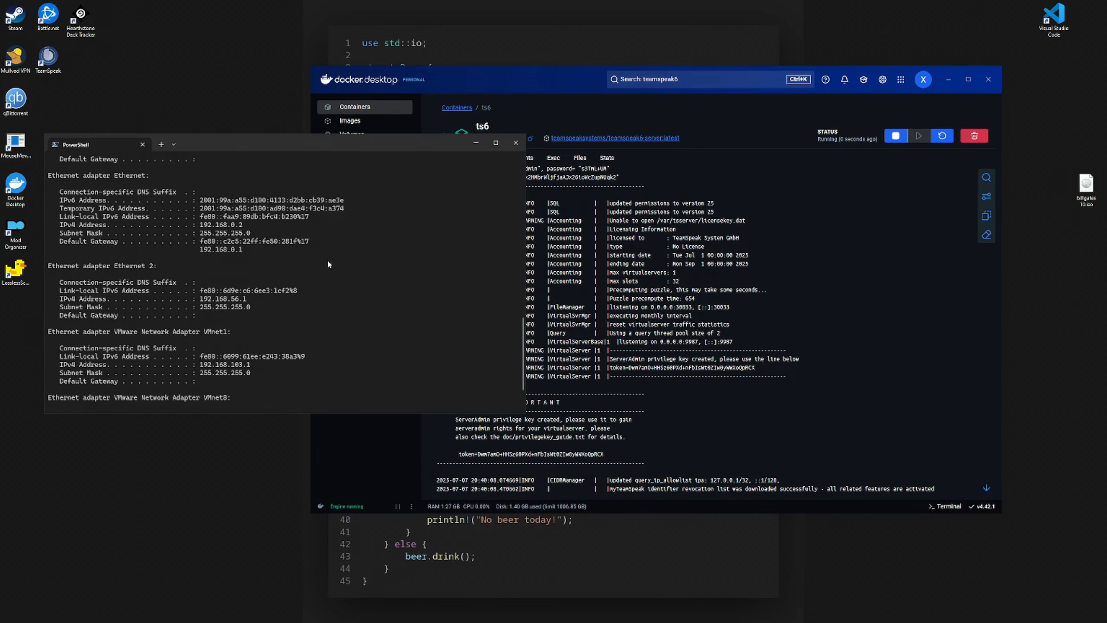
- Copy the Ethernet IPv4 address 192.168.0.2 from the ipconfig output
drag(58, 224, 263, 232)
drag(45, 179, 250, 227)
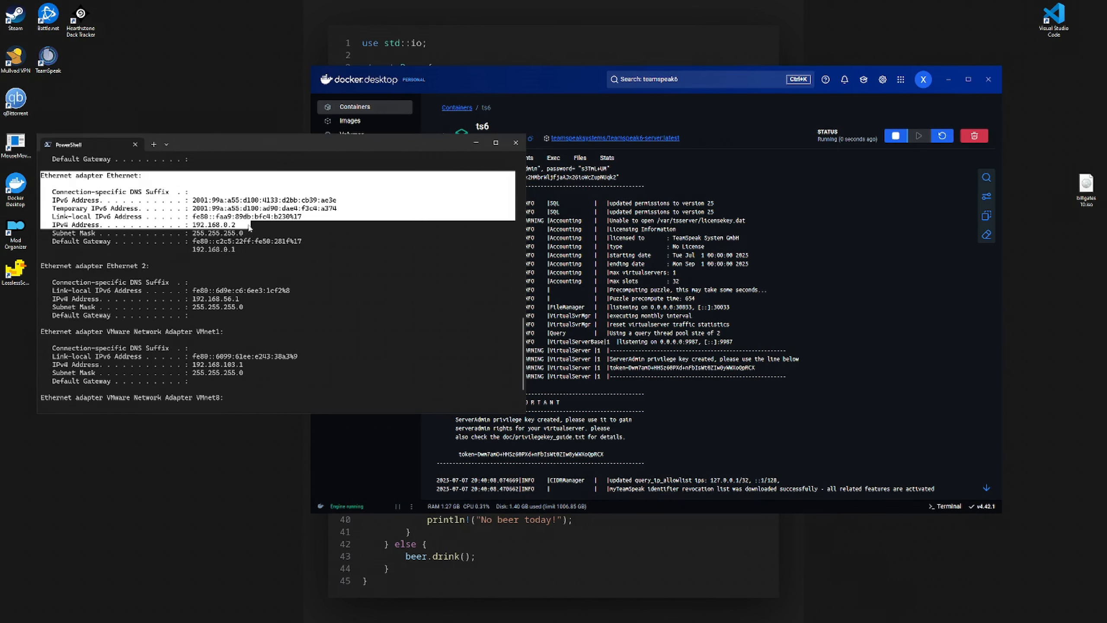
click(44, 177)
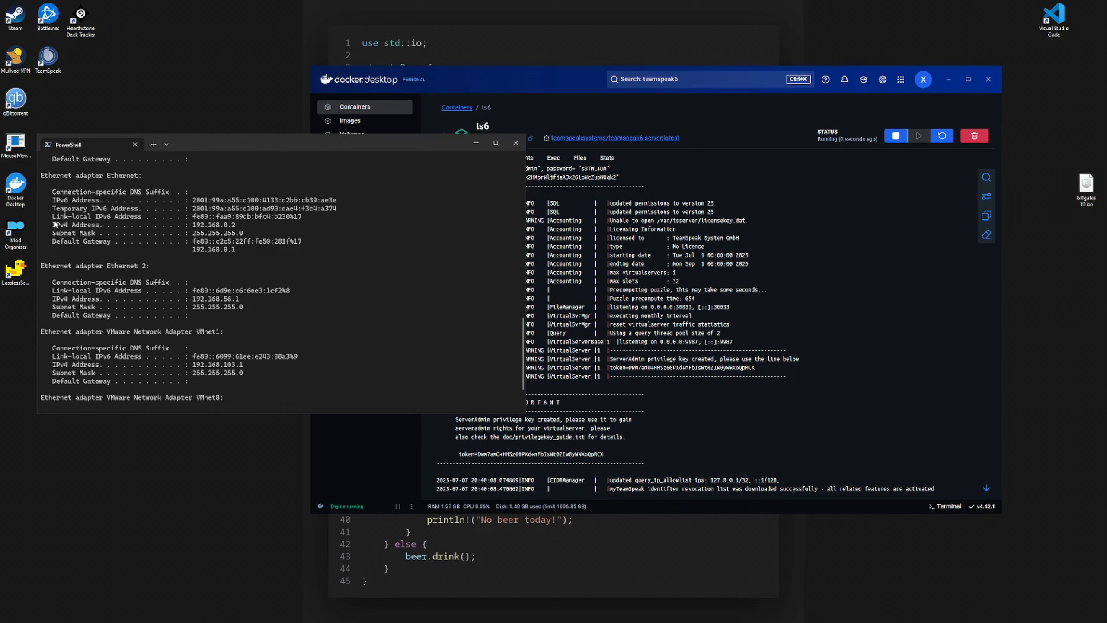
mouse_move(55, 224)
mouse_down()
mouse_move(236, 229)
mouse_move(53, 237)
mouse_up()
ctrl+scroll(284, 241, up, 2)
click(126, 239)
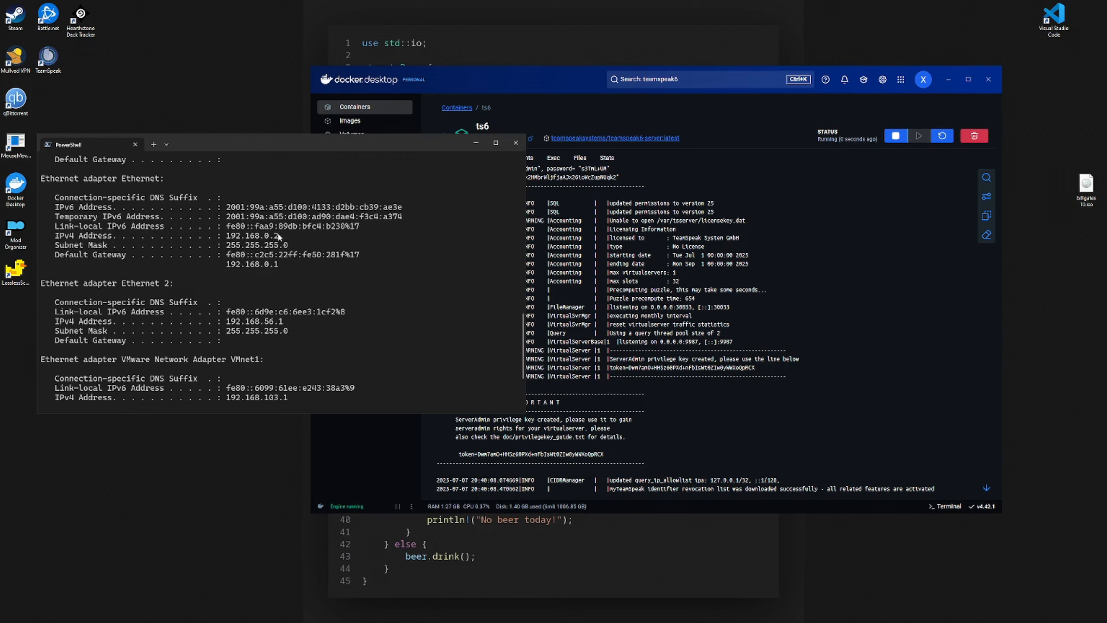
drag(288, 238, 225, 238)
right_click(226, 238)
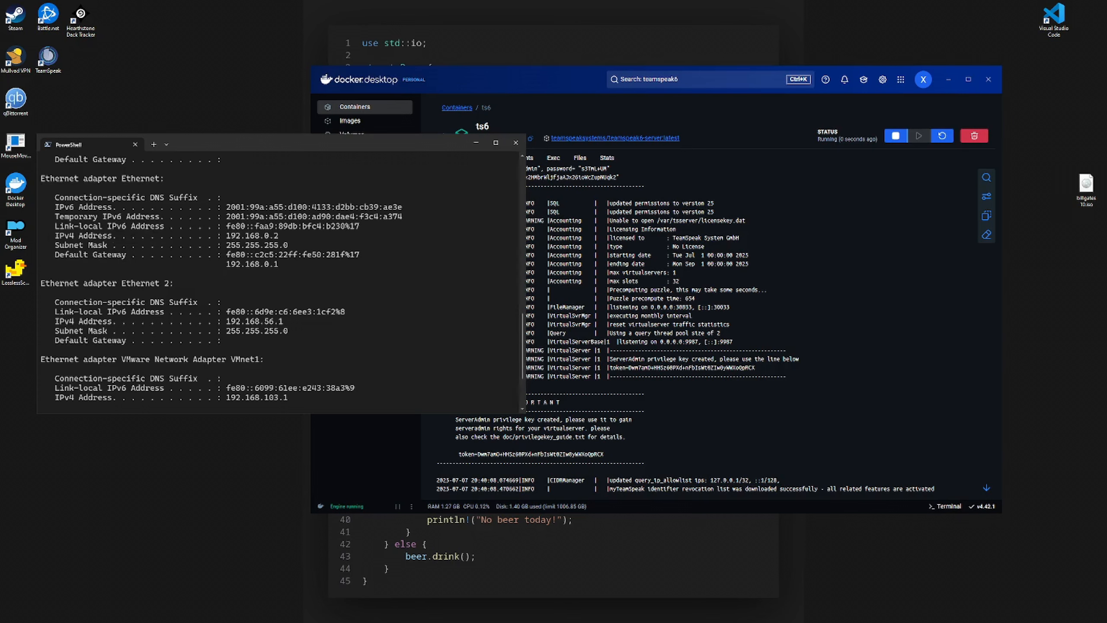
drag(224, 238, 276, 239)
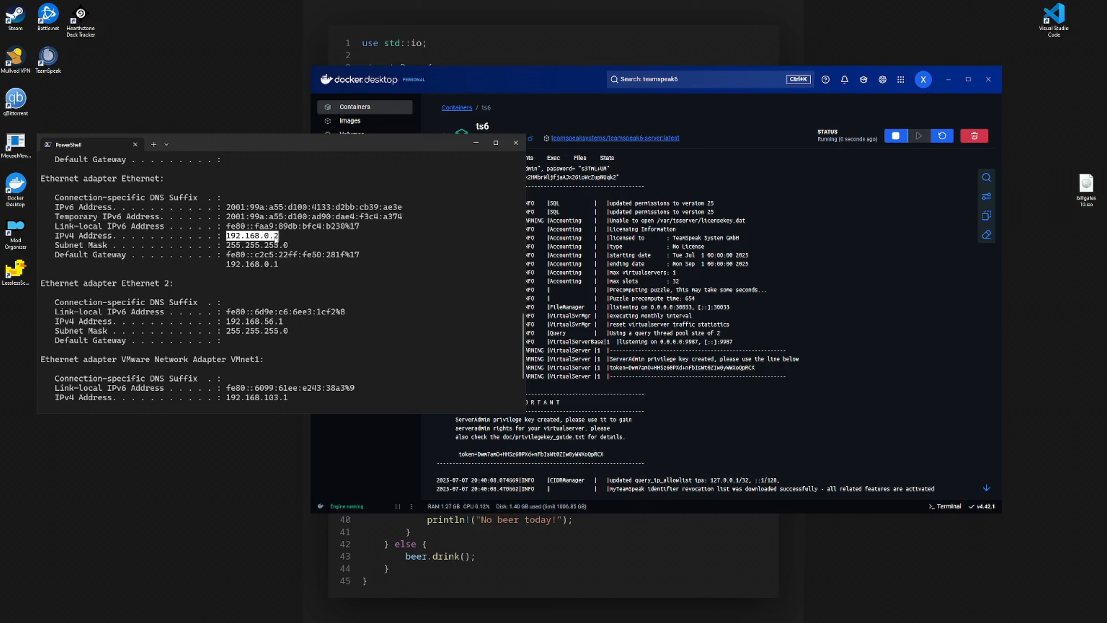
right_click(271, 282)
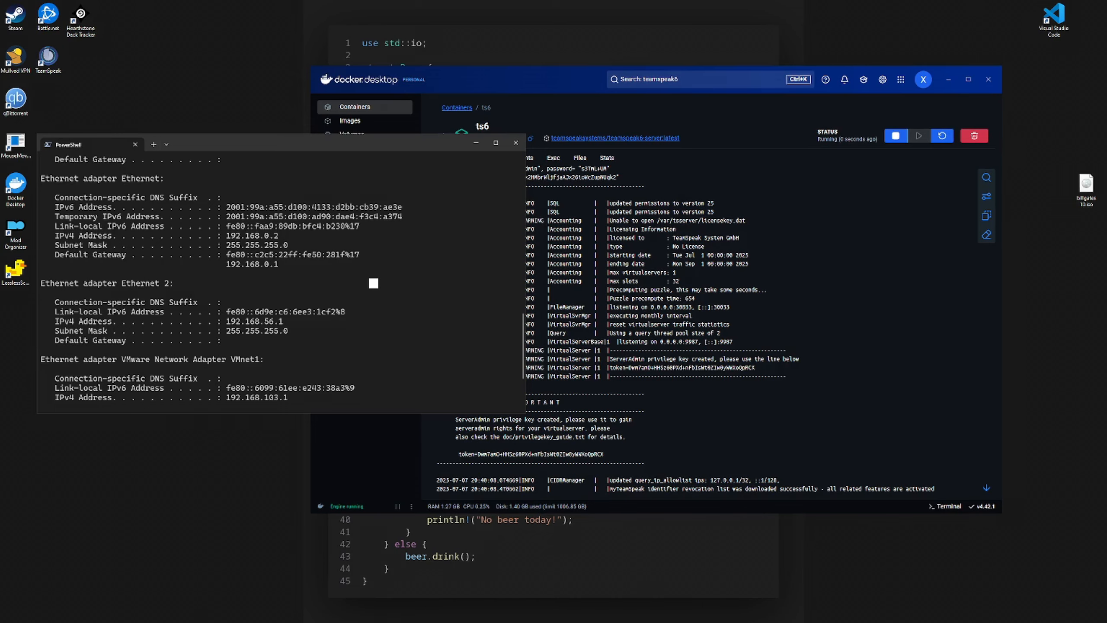
drag(0, 179, 377, 125)
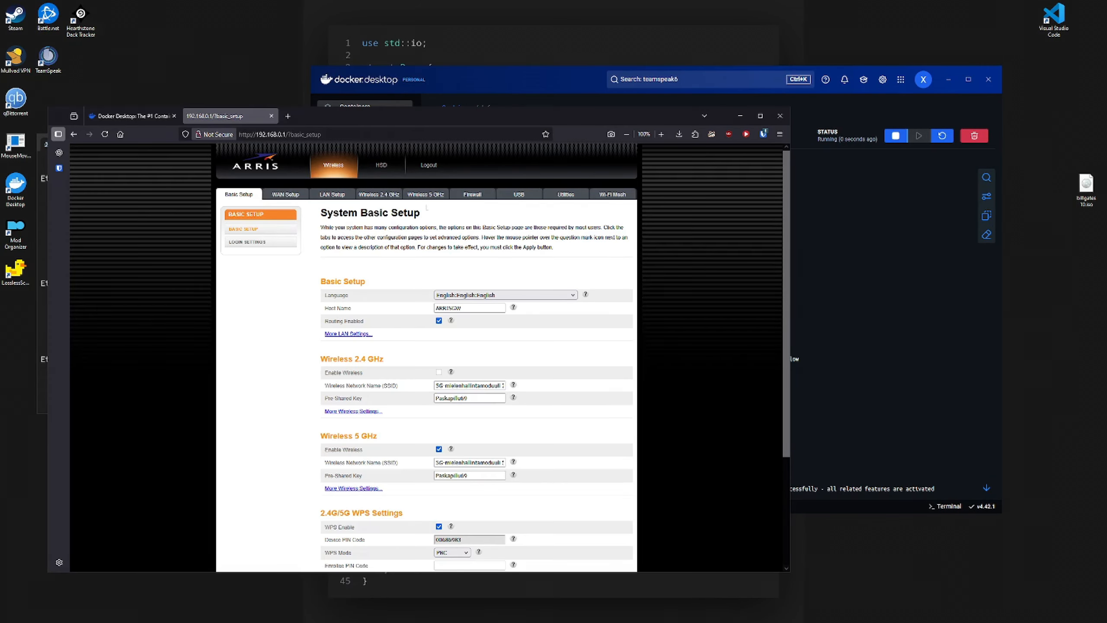
- Open Firewall > Virtual Servers / Port Forwarding and highlight the ts6 rules for 30033 TCP and 9987 UDP
click(472, 195)
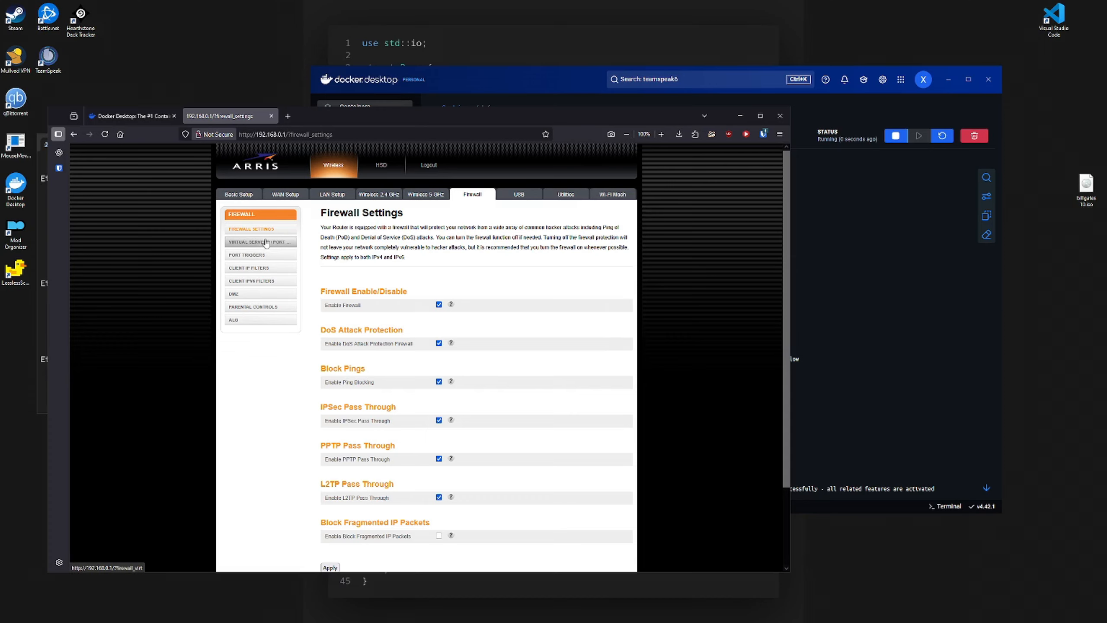
click(267, 243)
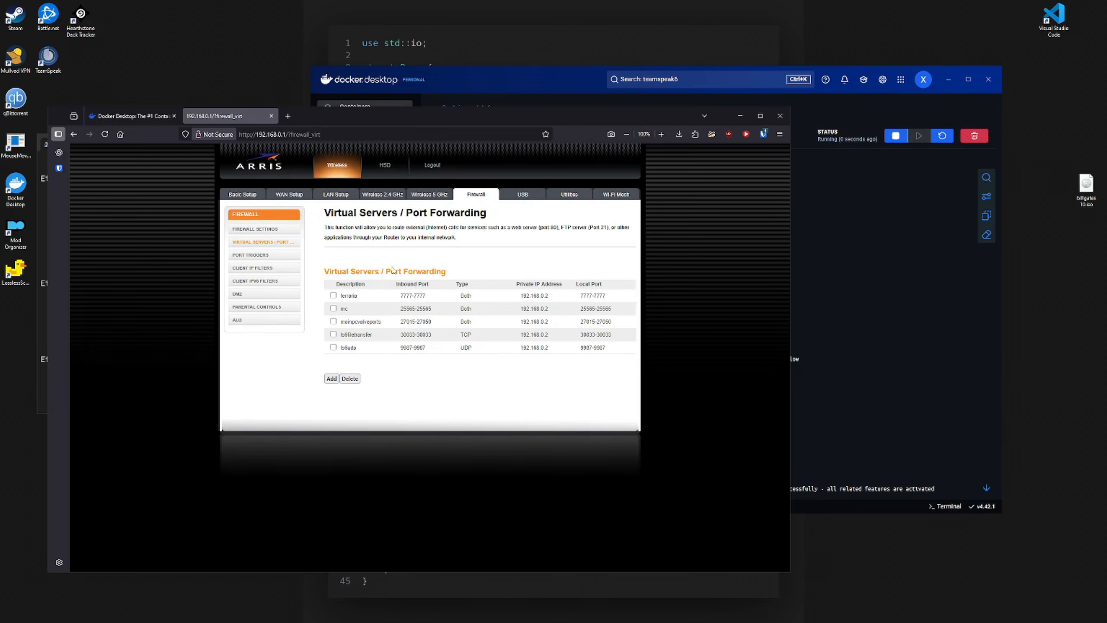
drag(323, 214, 519, 220)
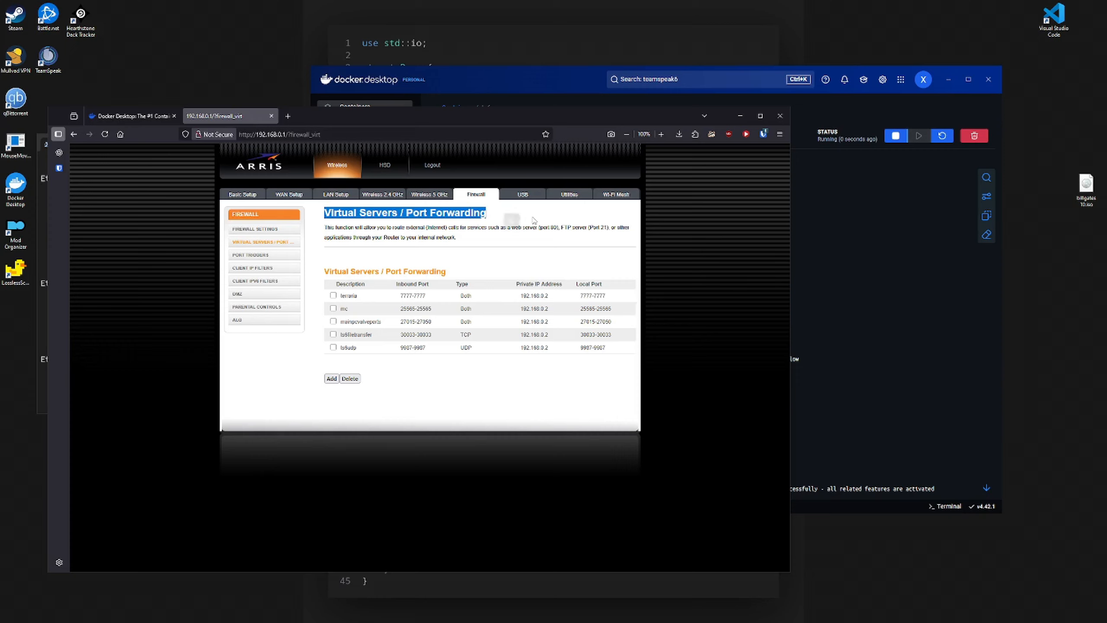
click(319, 226)
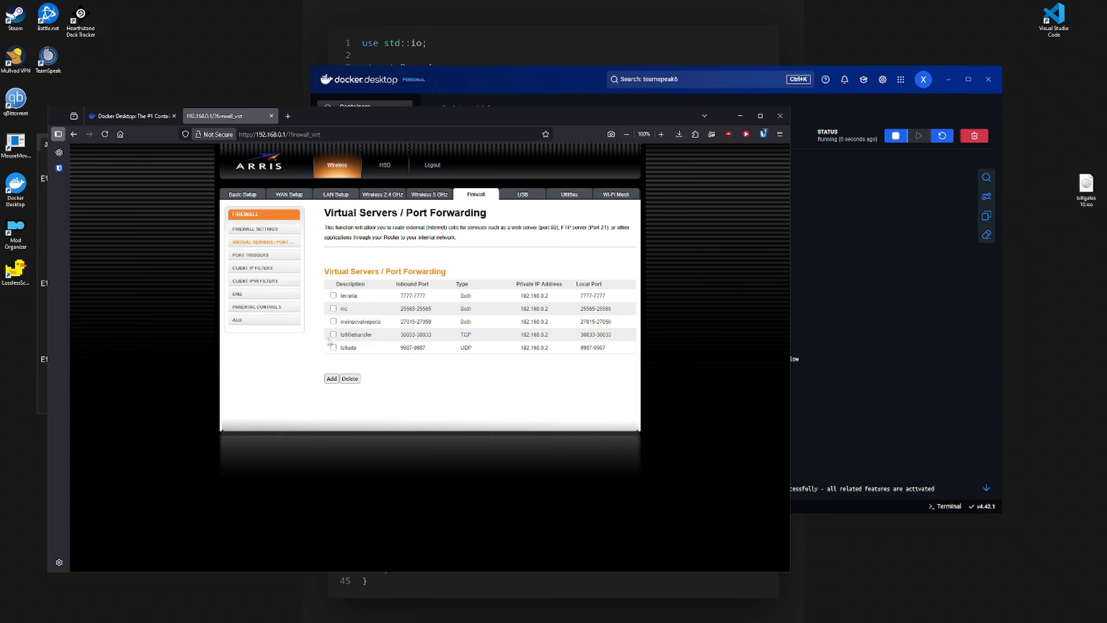
drag(341, 335, 578, 400)
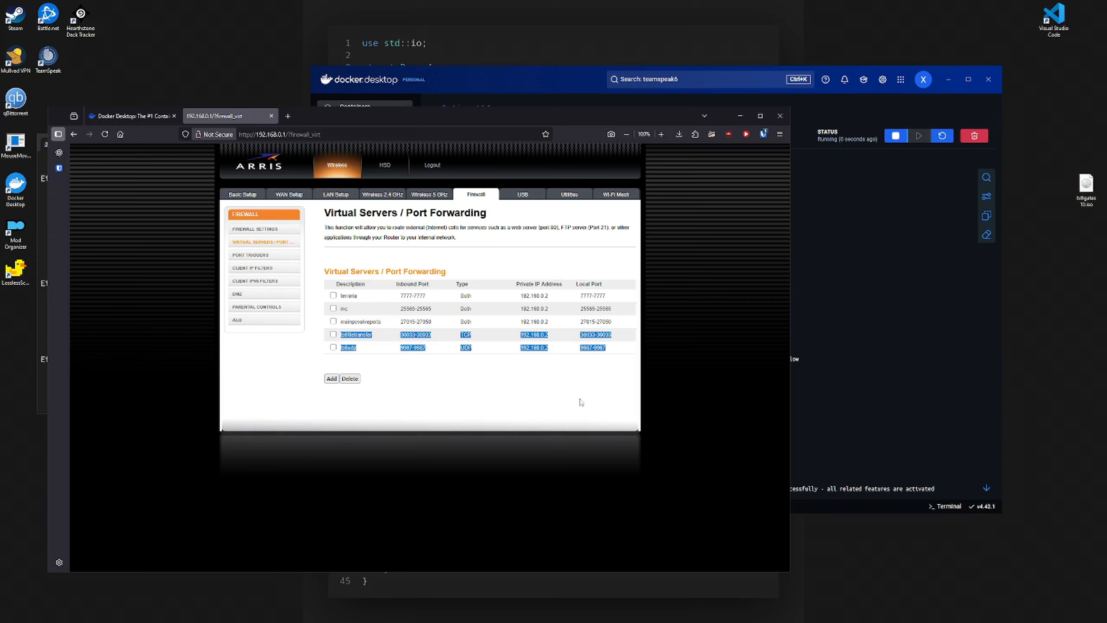
click(556, 382)
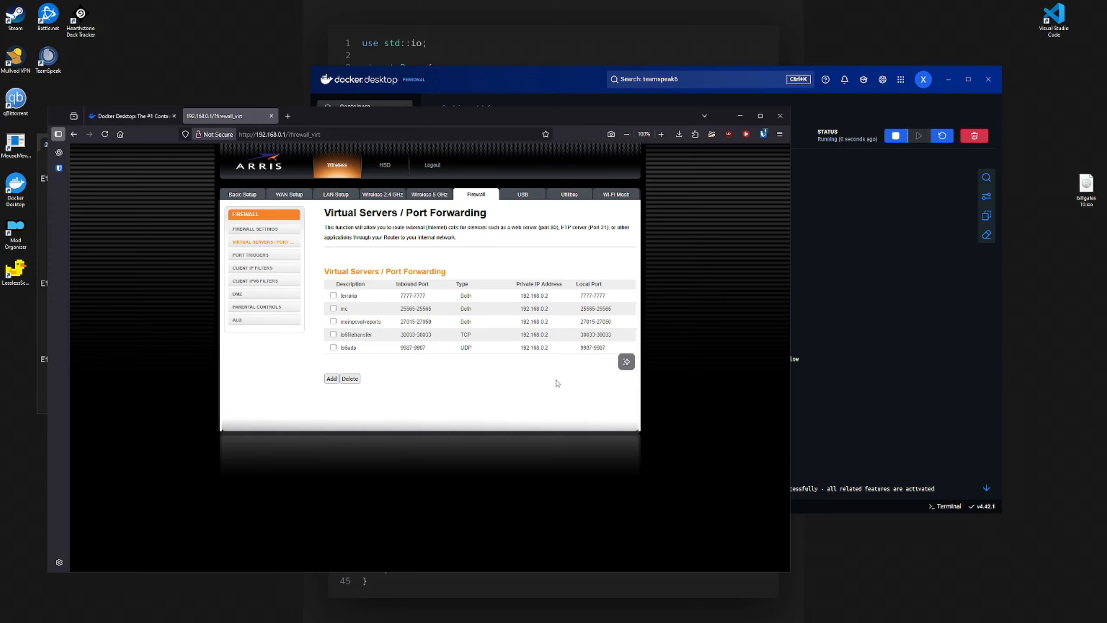
drag(618, 350, 353, 343)
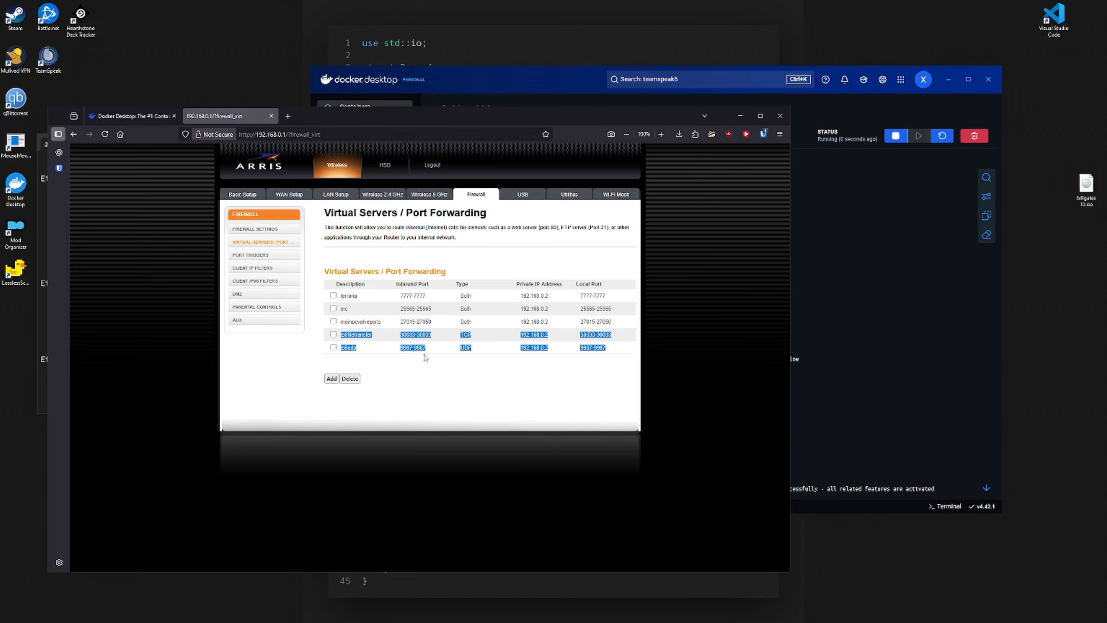
click(331, 378)
click(442, 314)
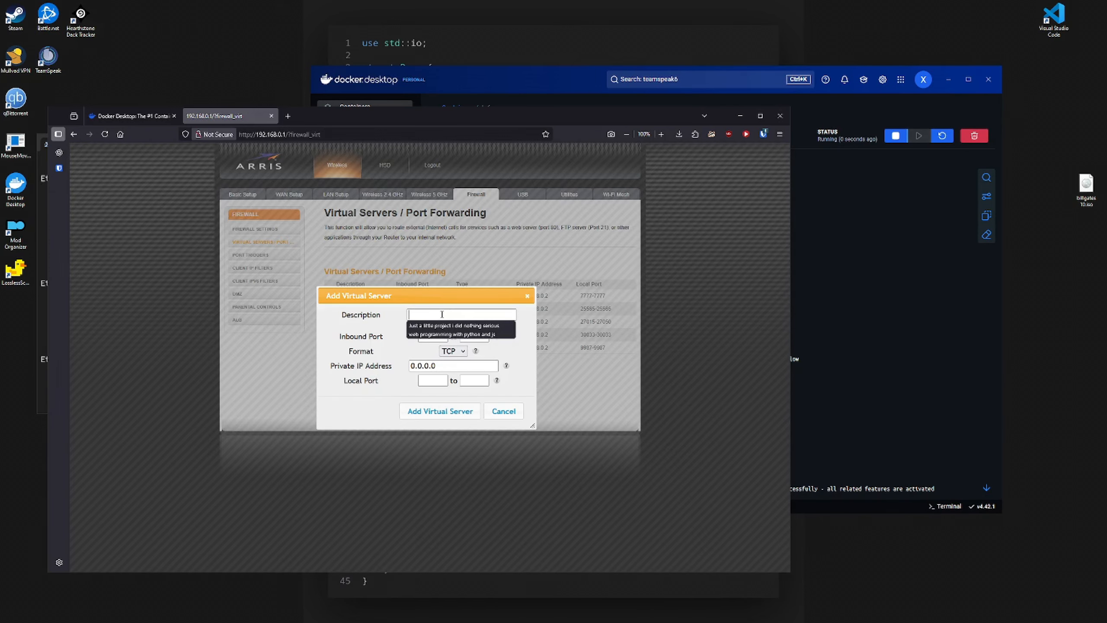
text(babababab)
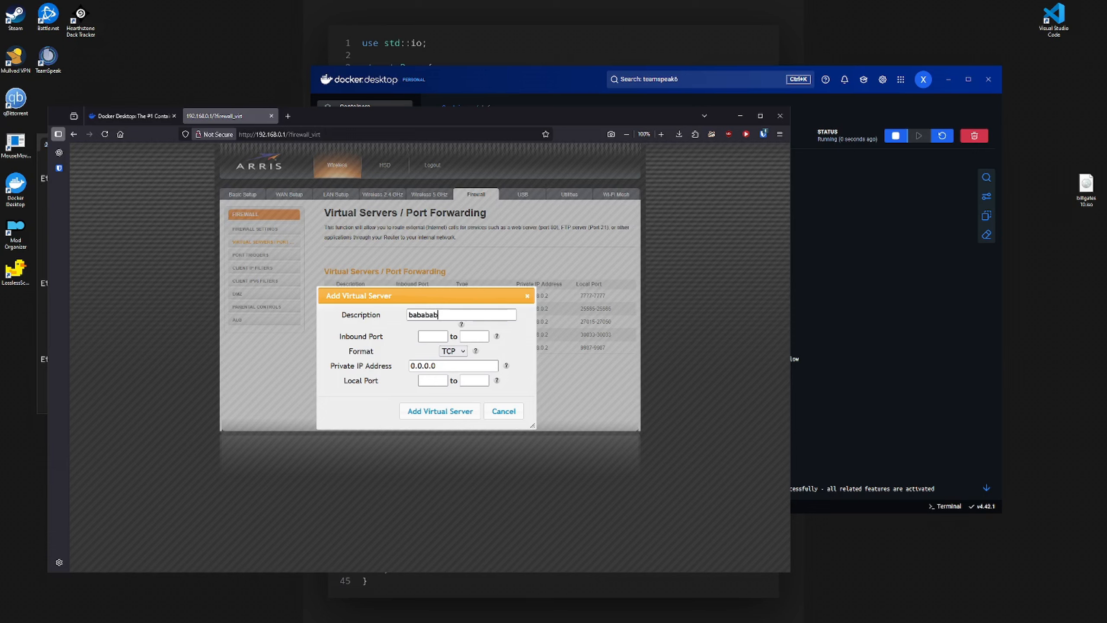
click(432, 336)
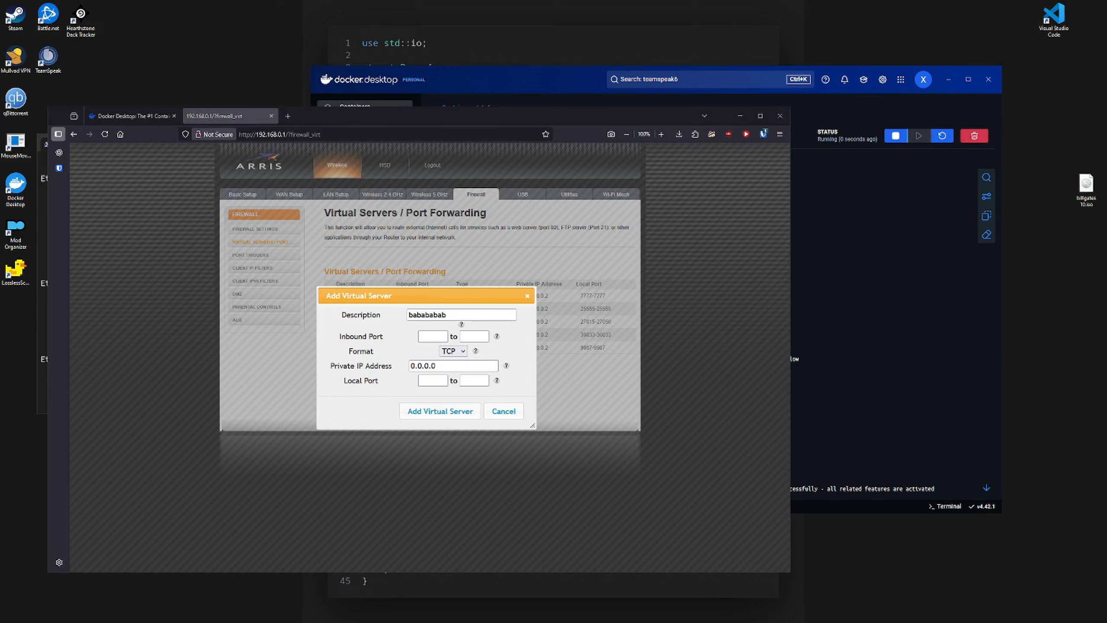
text(9987)
click(471, 339)
click(453, 352)
click(453, 374)
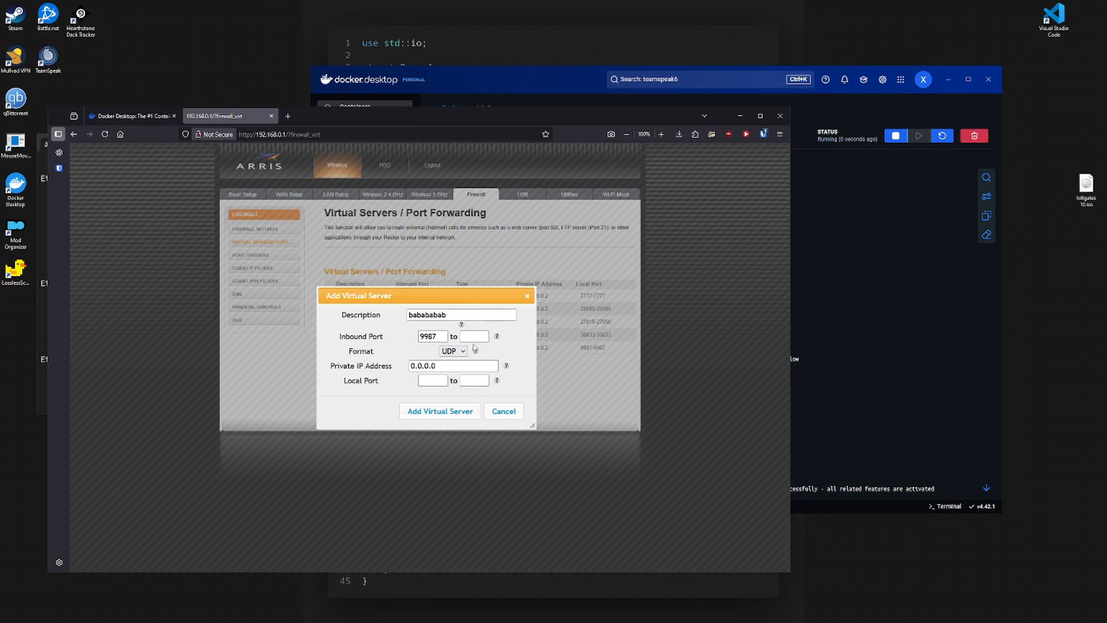
click(474, 335)
text(9987)
double_click(451, 367)
text(192.168)
double_click(444, 335)
key(ctrl+c)
click(433, 381)
key(ctrl+v)
click(482, 384)
key(ctrl+v)
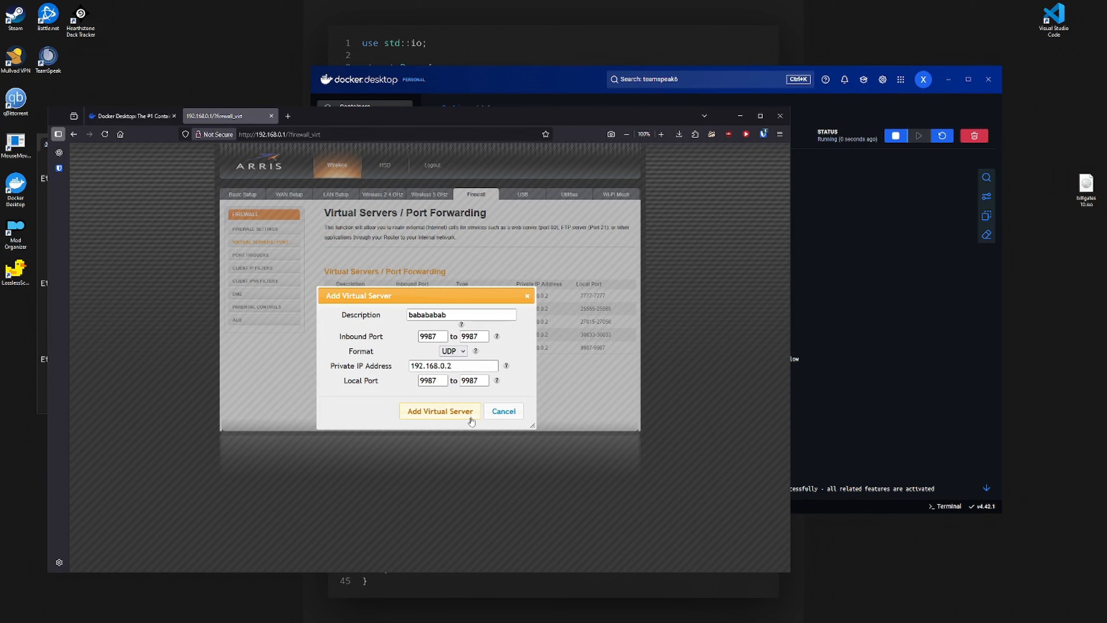
click(519, 410)
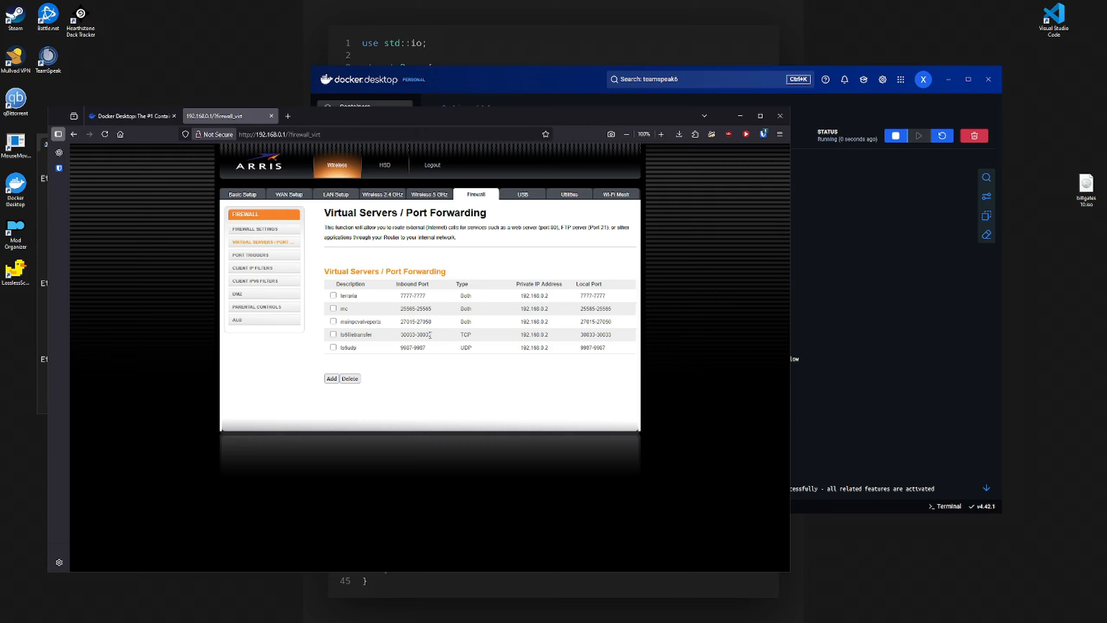
drag(432, 334, 400, 334)
right_click(394, 349)
click(406, 368)
- Minimize the browser, close PowerShell, and move Docker Desktop left
key(super+Down)
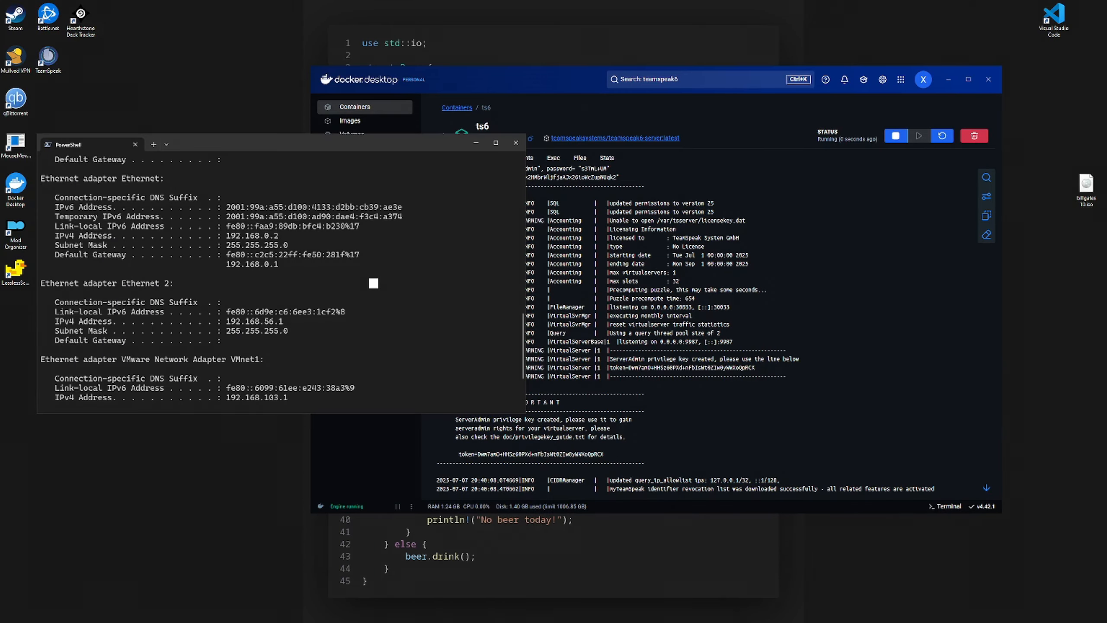
click(515, 142)
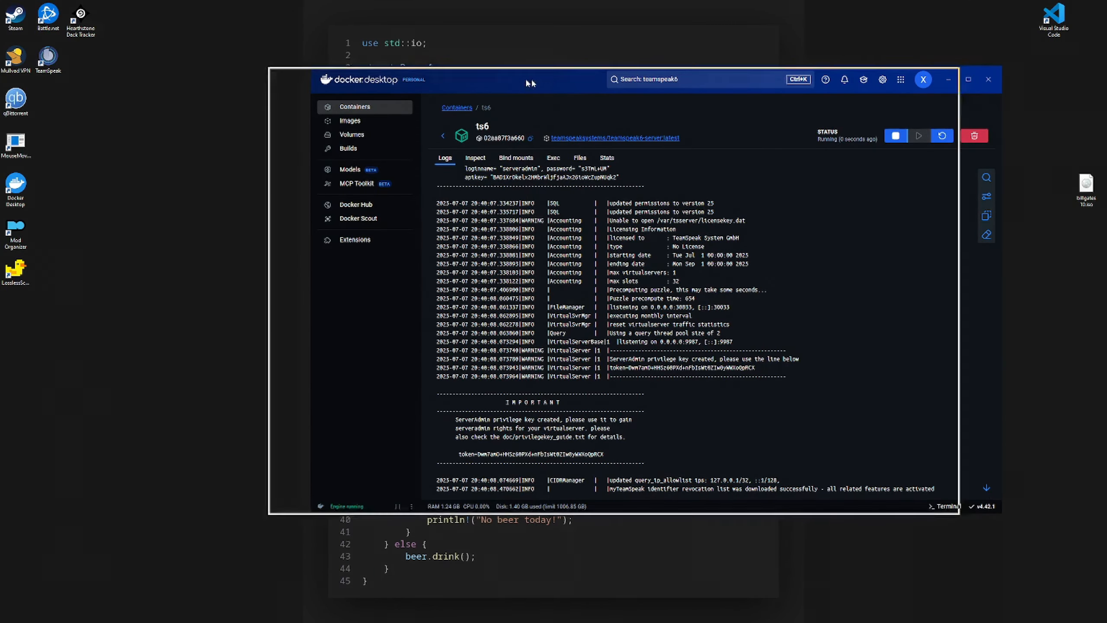
drag(531, 78, 400, 79)
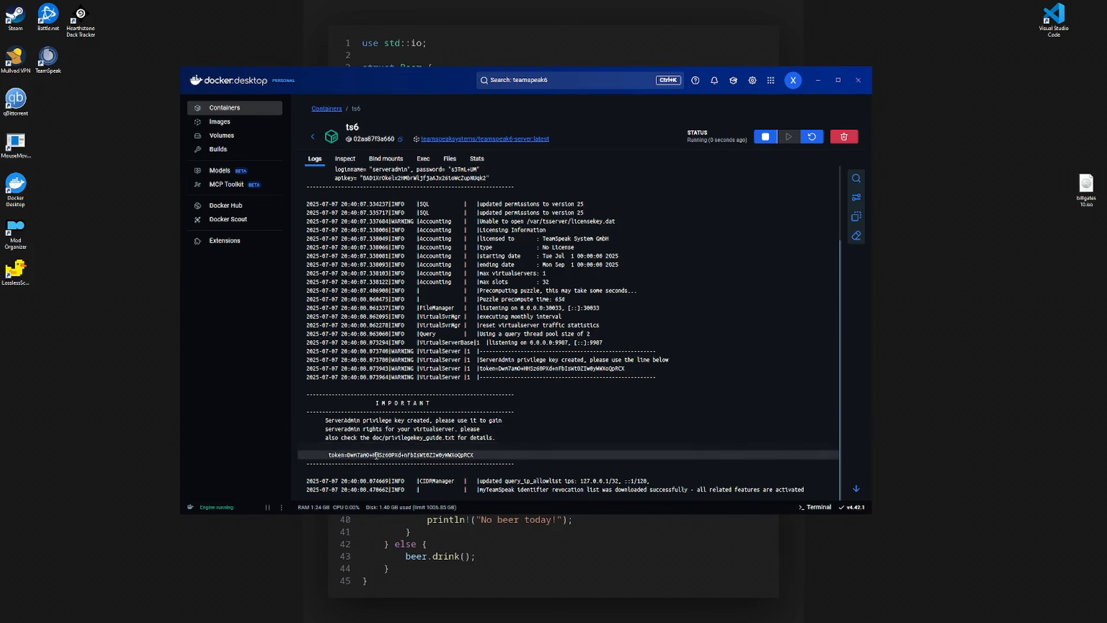
- Open Containers > ts6 logs, select the privilege key token after token=, and launch TeamSpeak
click(312, 137)
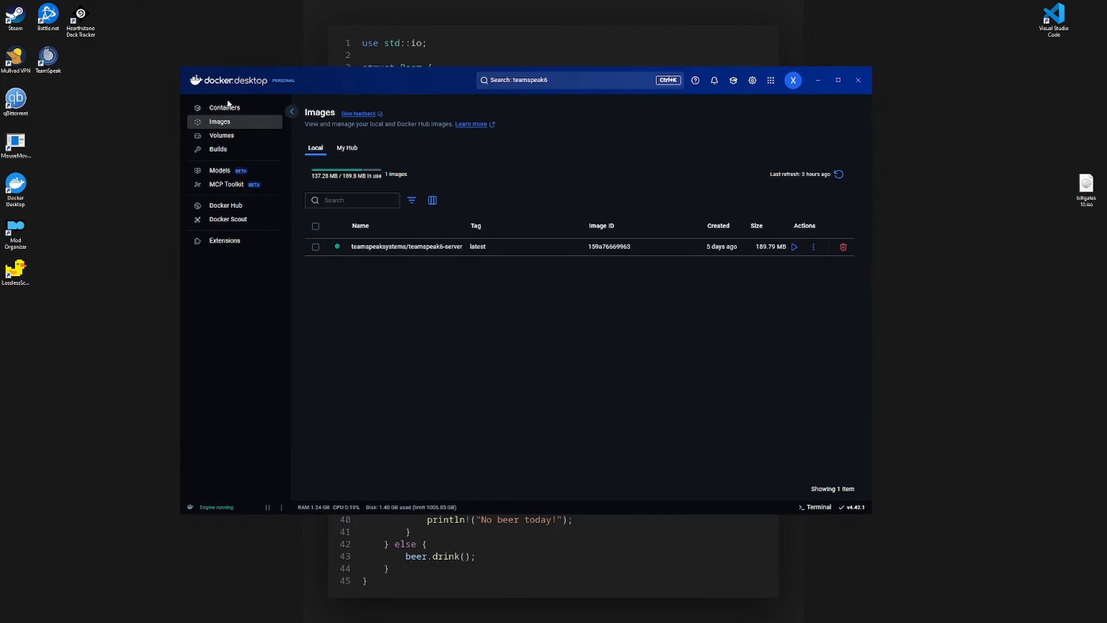
click(228, 107)
click(432, 230)
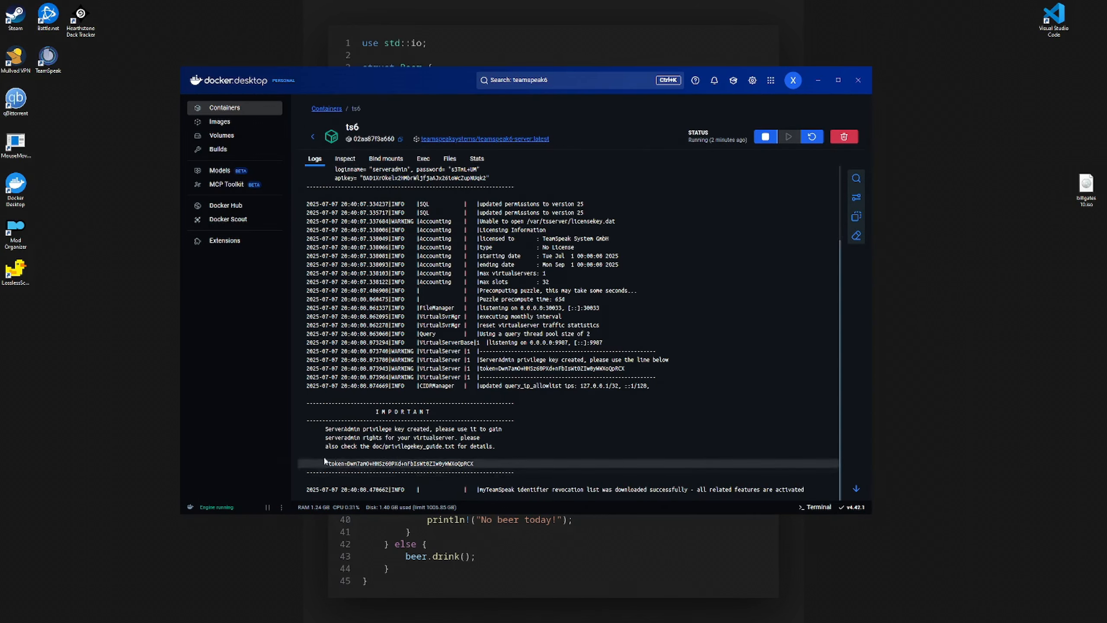
drag(489, 471, 452, 463)
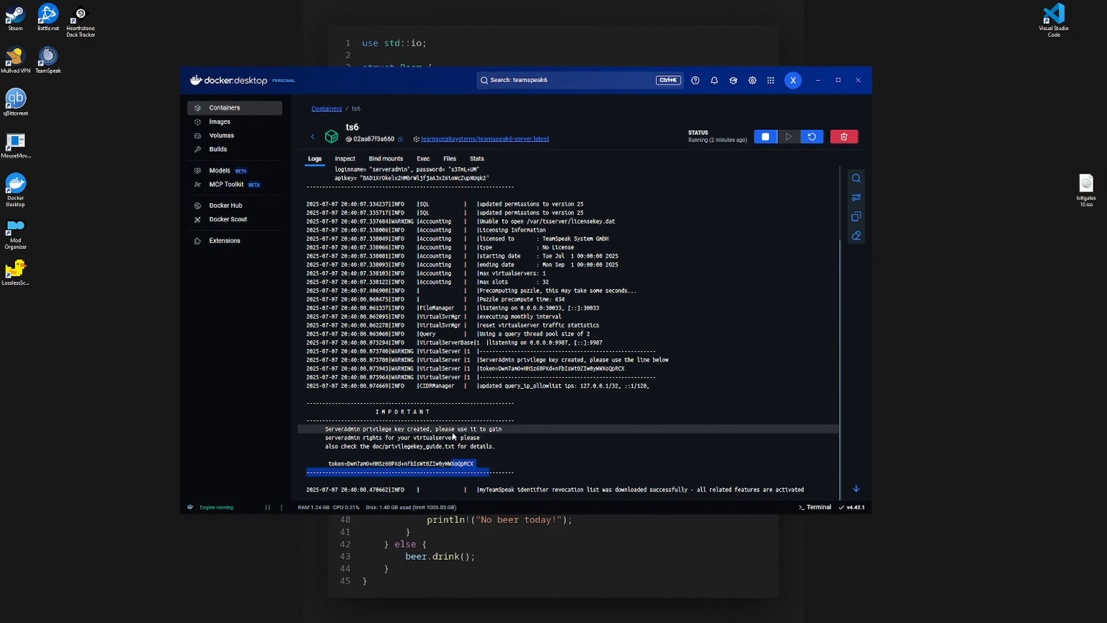
click(492, 467)
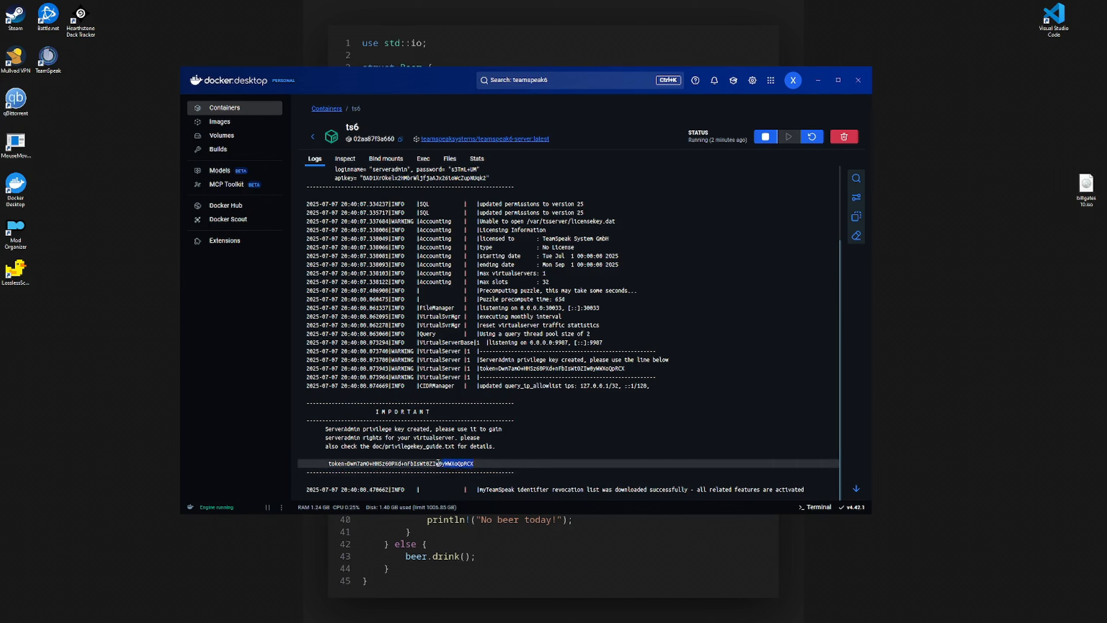
drag(438, 463, 347, 464)
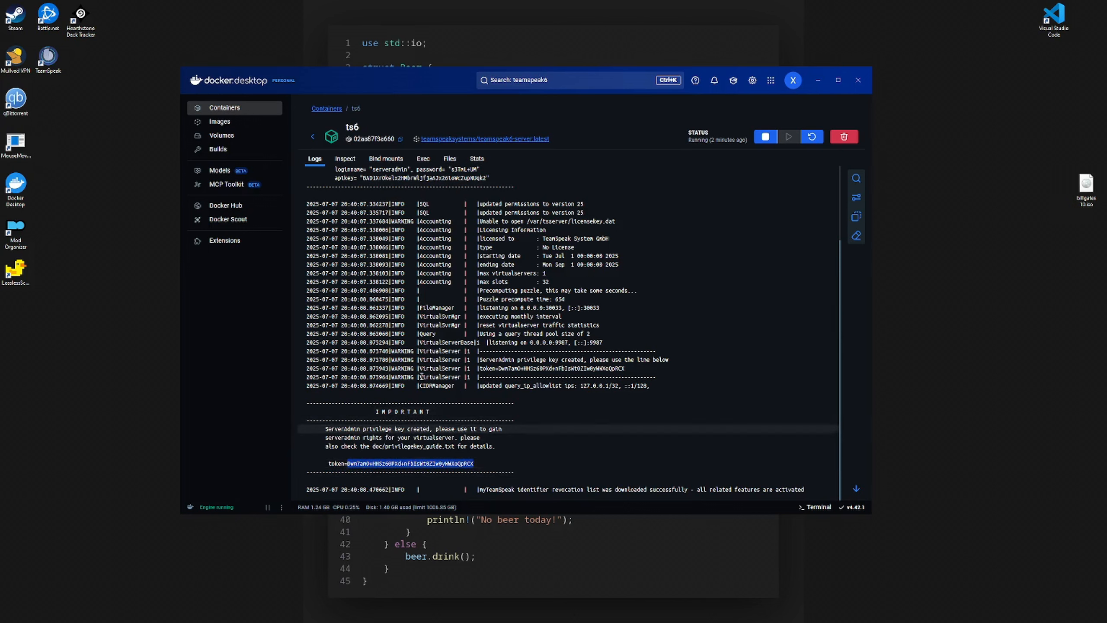
double_click(46, 58)
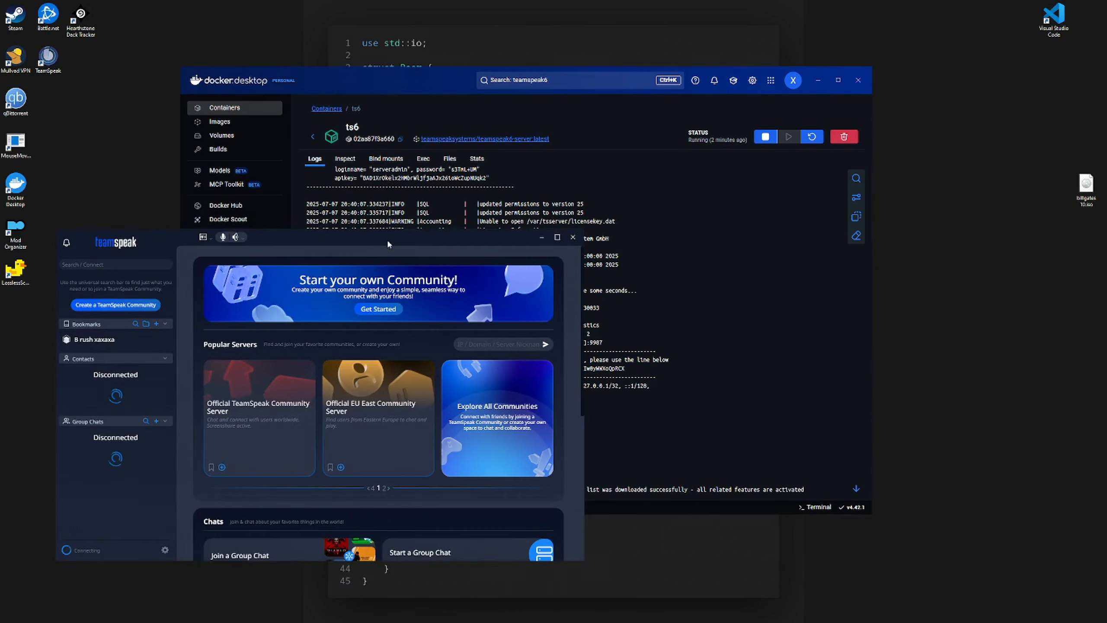
- Connect TeamSpeak to the server at localhost
drag(387, 239, 563, 117)
click(296, 144)
text(localhost)
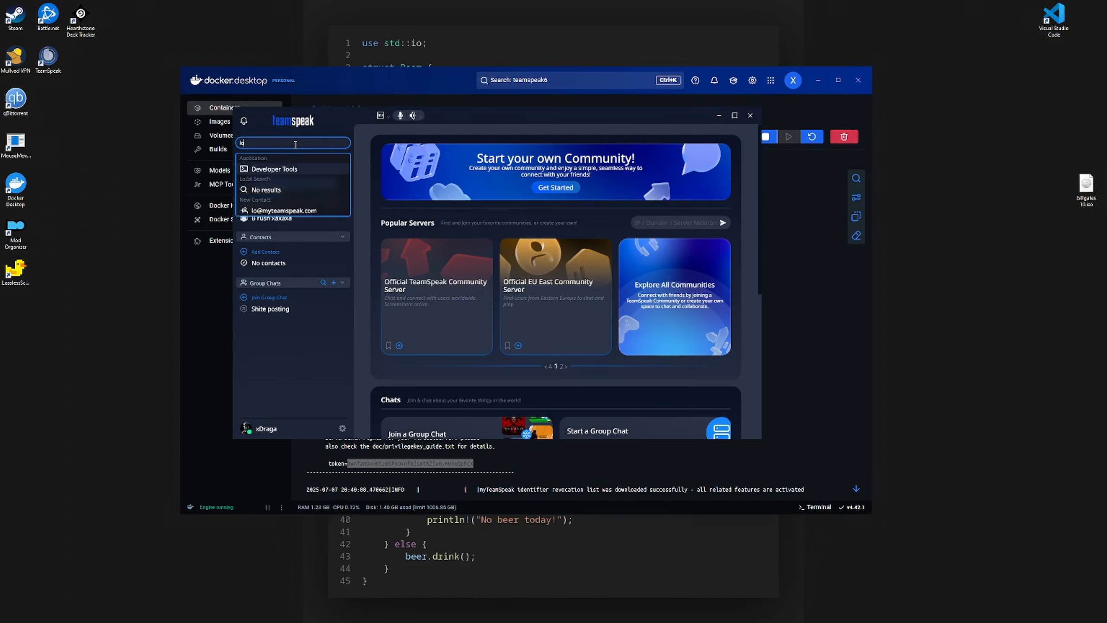
key(Return)
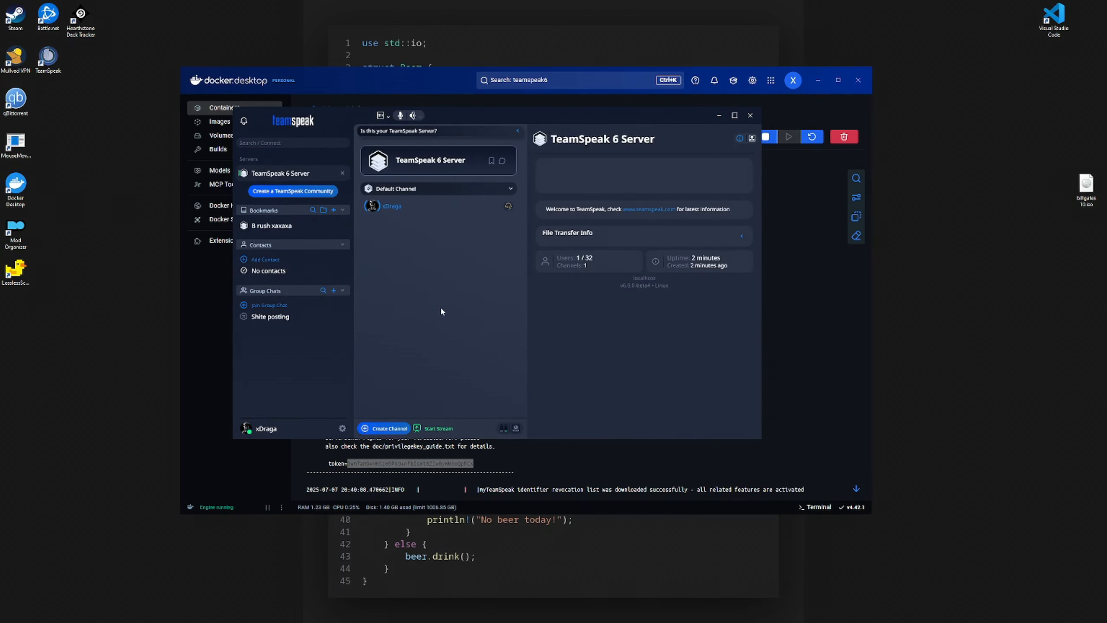
- Paste the privilege key token into the ownership prompt and apply it
drag(574, 119, 682, 131)
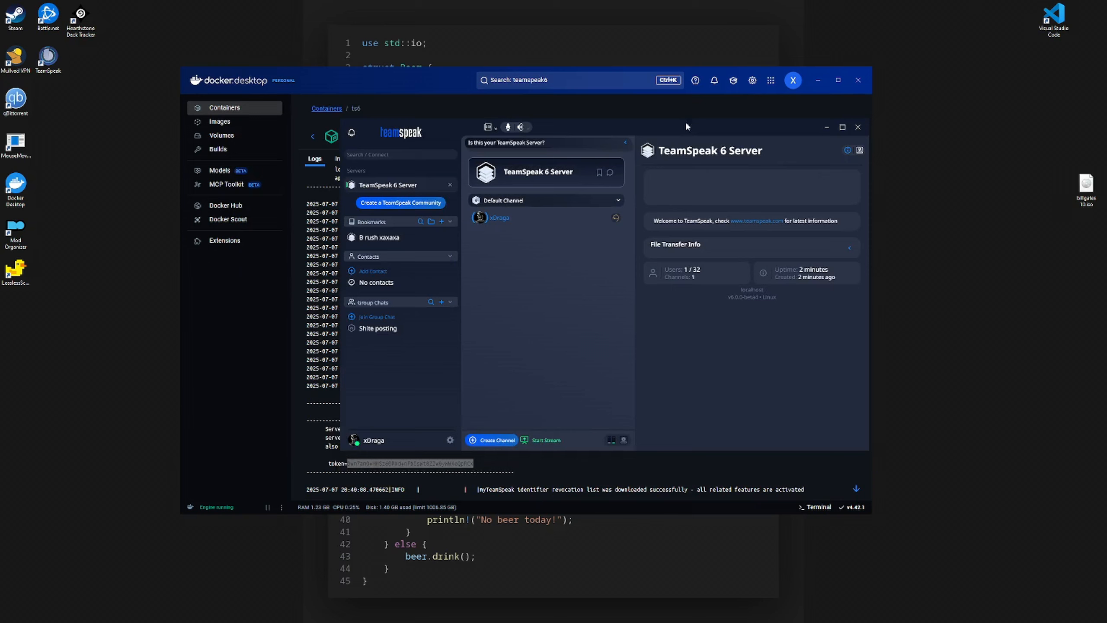
click(625, 144)
right_click(505, 171)
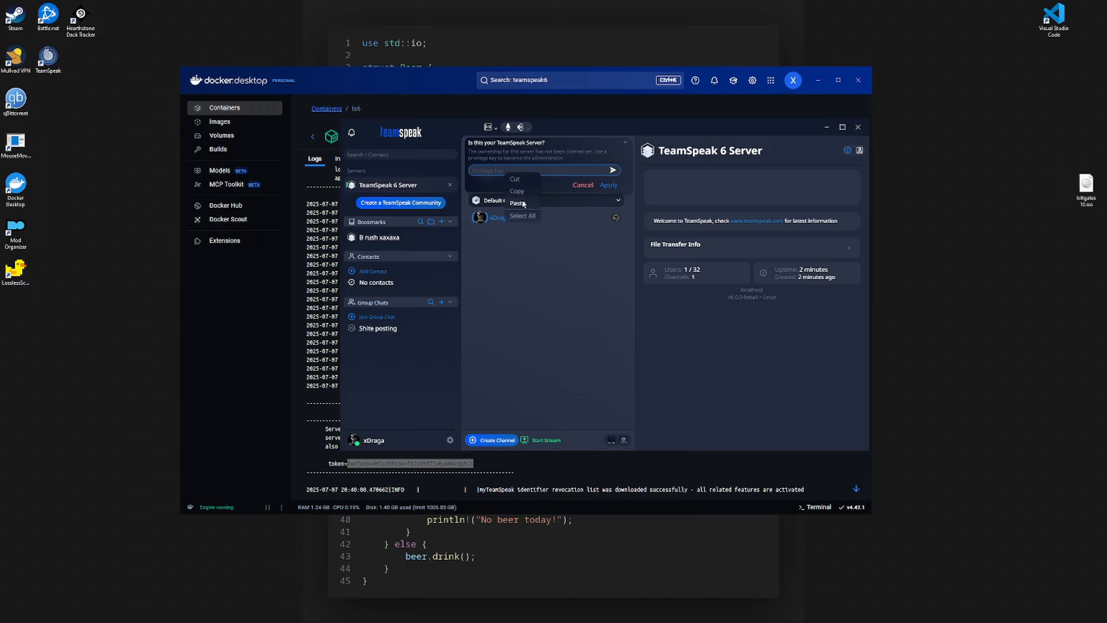
click(523, 204)
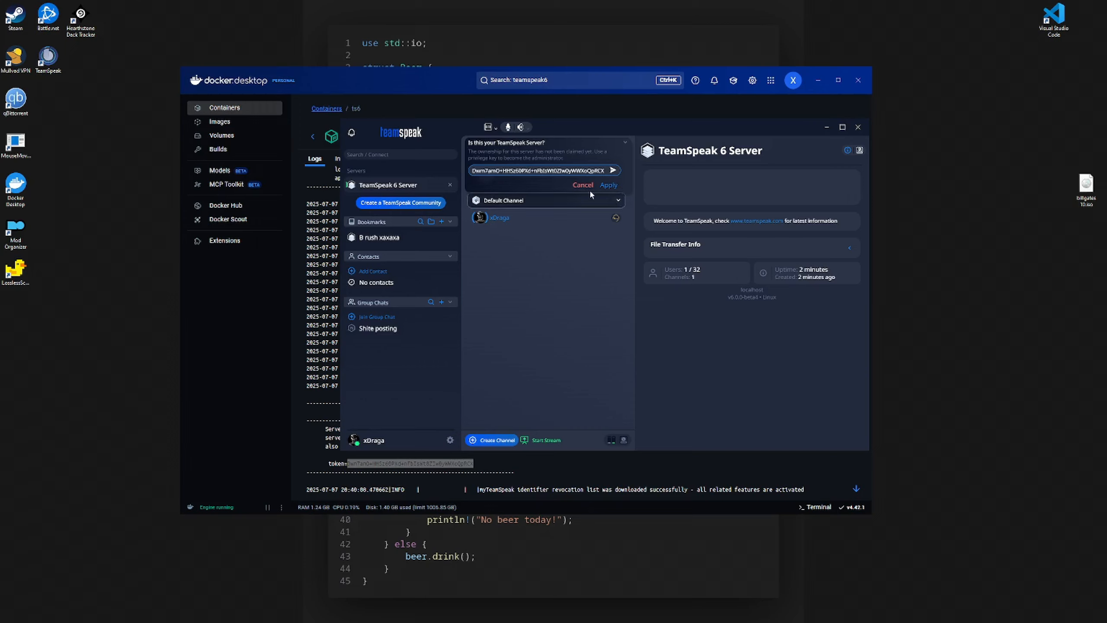
click(611, 188)
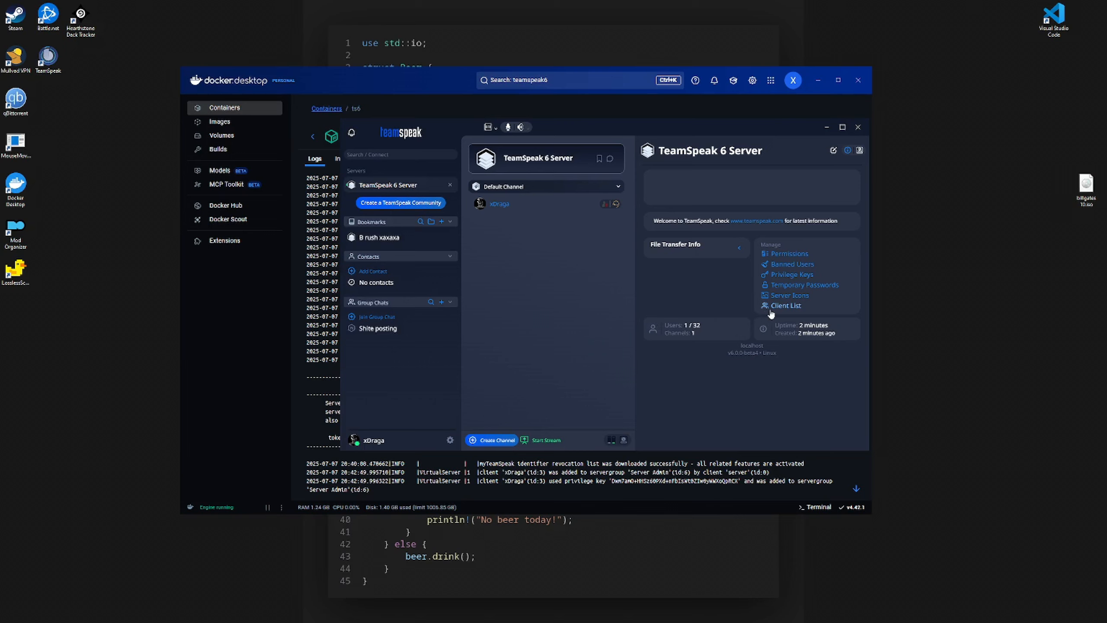
- Open the Default Channel chat and send spurdo.gif as a message
click(609, 158)
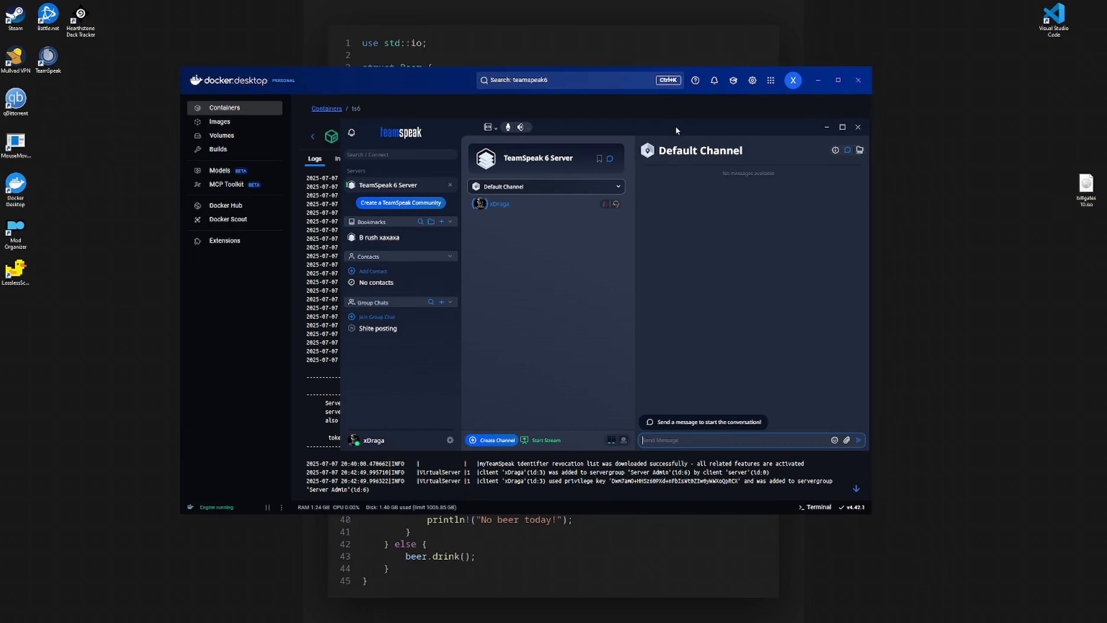
mouse_move(565, 126)
mouse_down()
mouse_move(529, 124)
mouse_move(597, 135)
mouse_move(582, 140)
mouse_up()
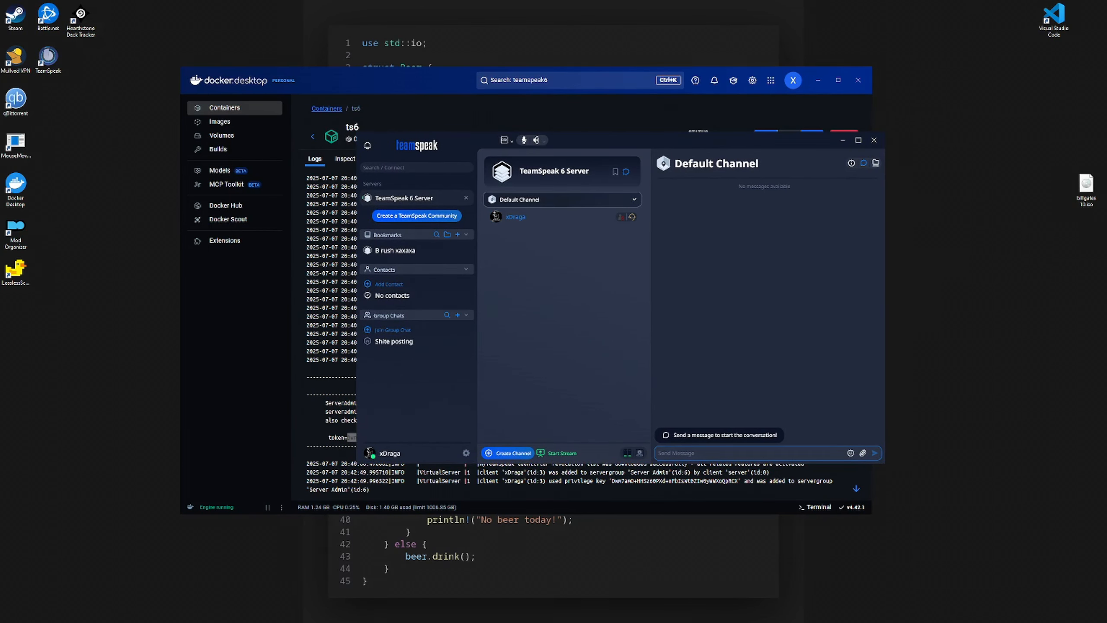
drag(1106, 311, 791, 314)
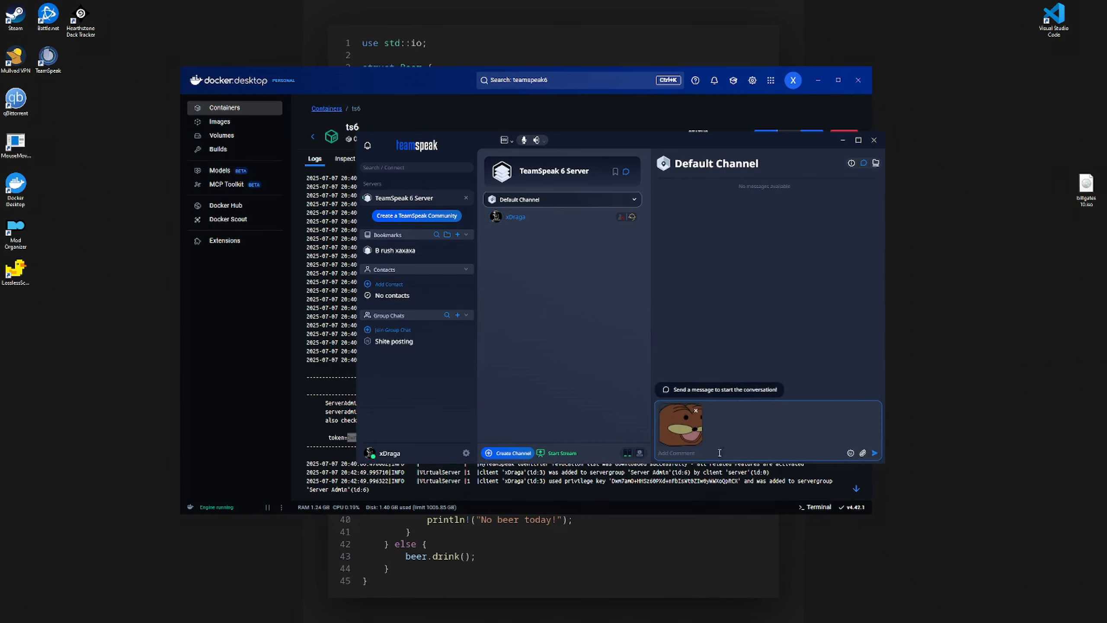
key(Return)
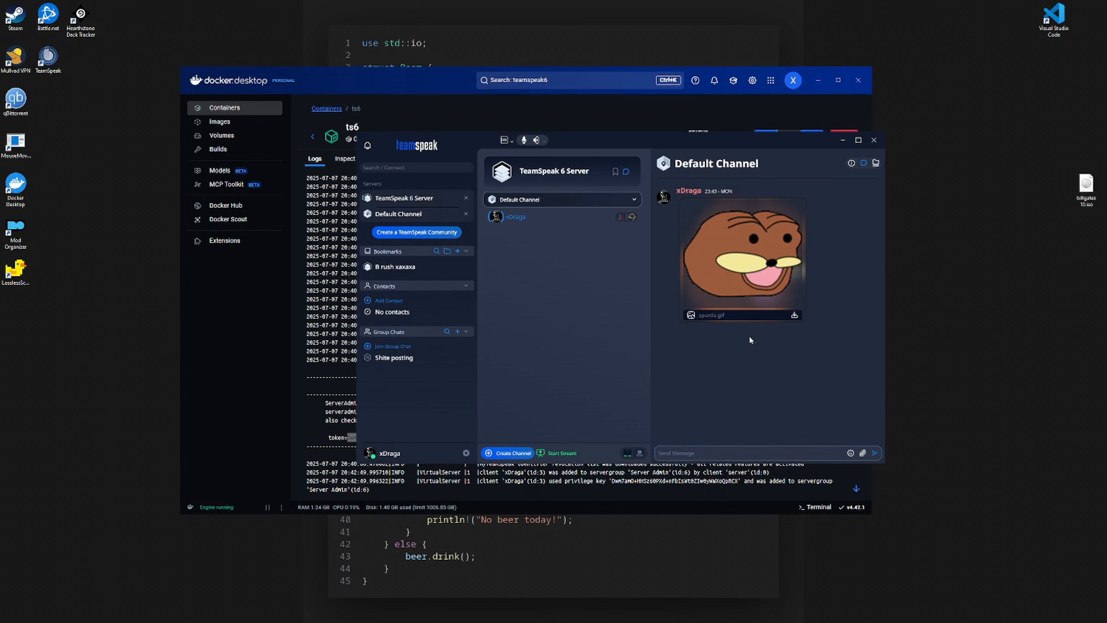
- Start a stream using the 'ts6 - Docker Desktop' application window as the source
click(561, 453)
scroll(656, 410, down, 2)
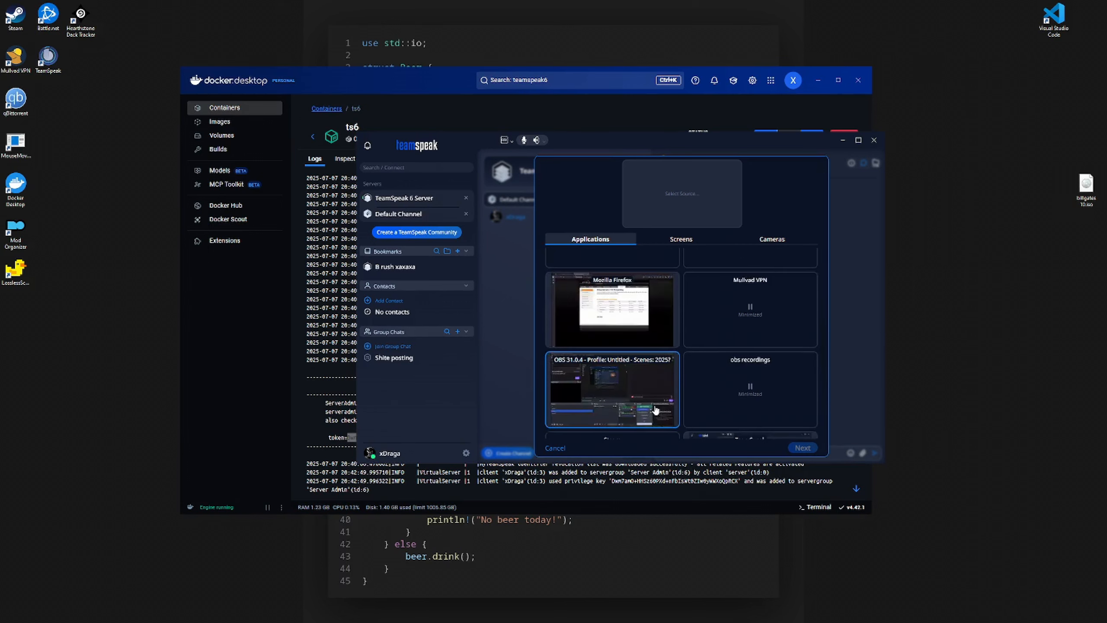
scroll(656, 410, down, 4)
click(667, 425)
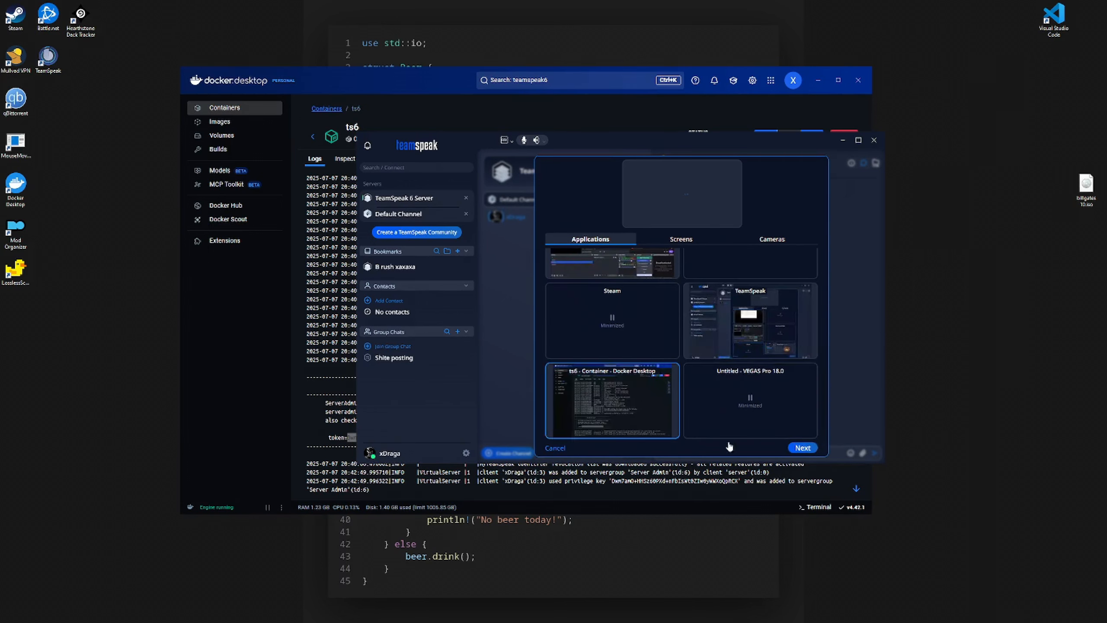
click(802, 448)
click(802, 447)
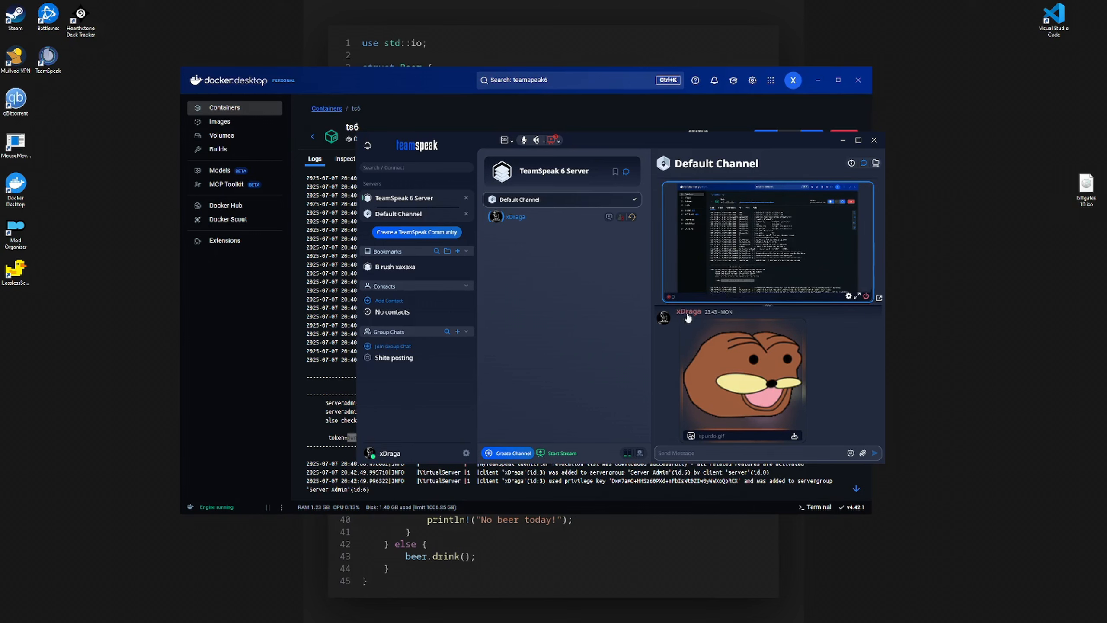
mouse_move(764, 268)
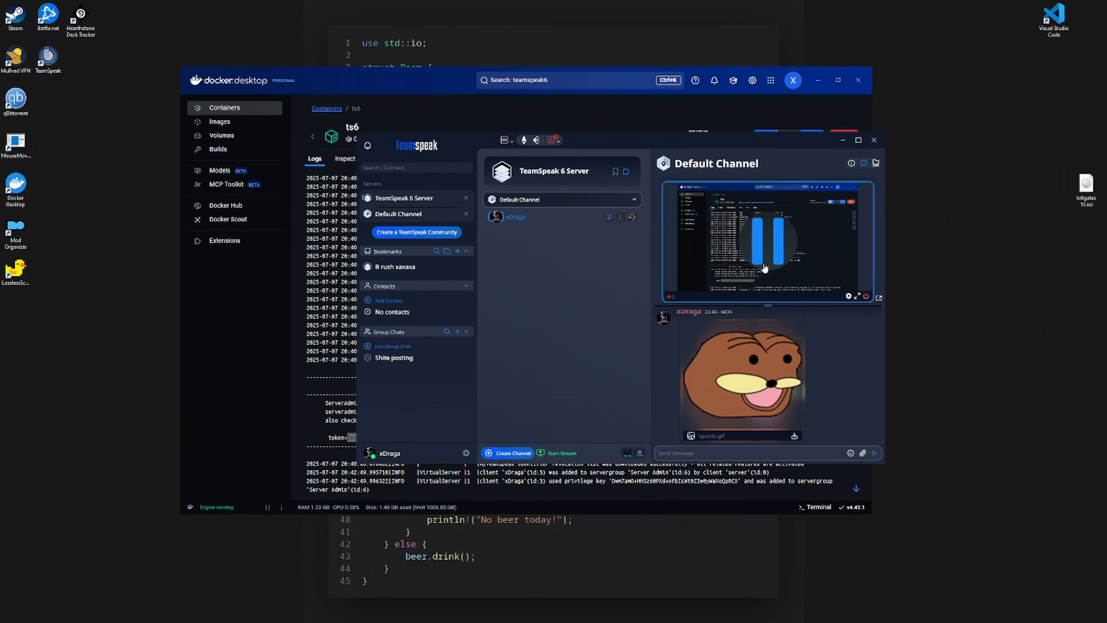